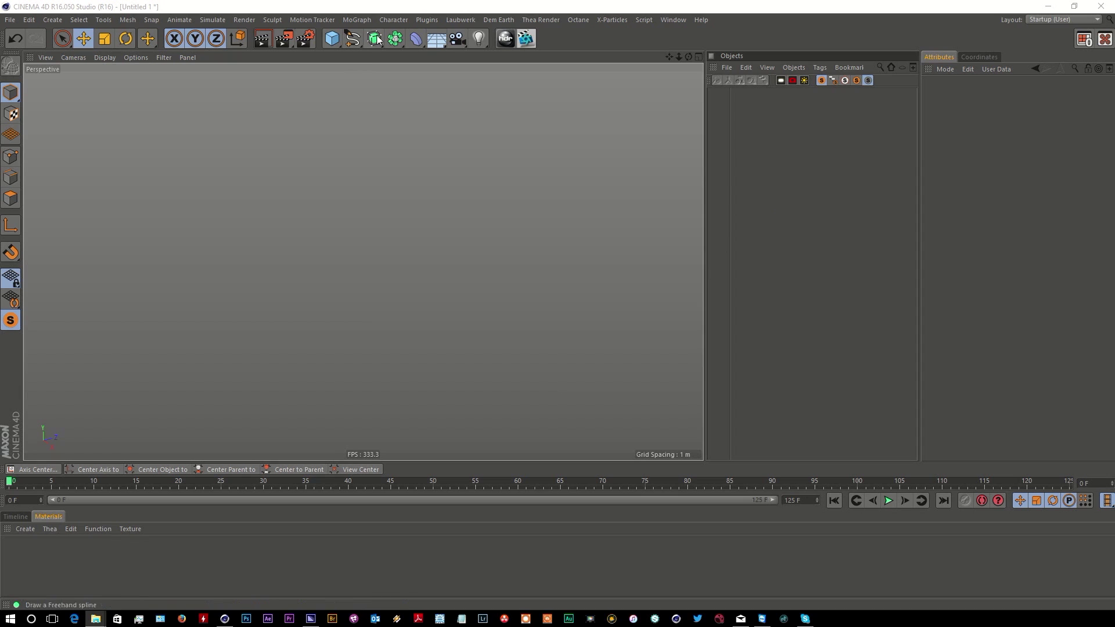
- Add a Dem Earth terrain object to the empty scene and inspect it from several angles
click(500, 22)
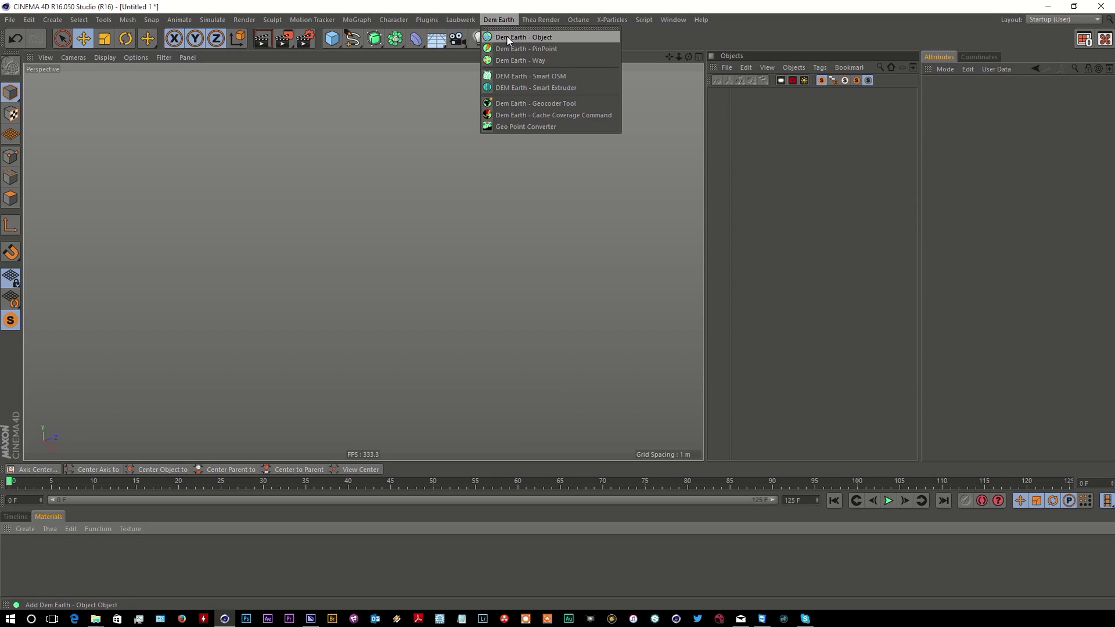
click(508, 38)
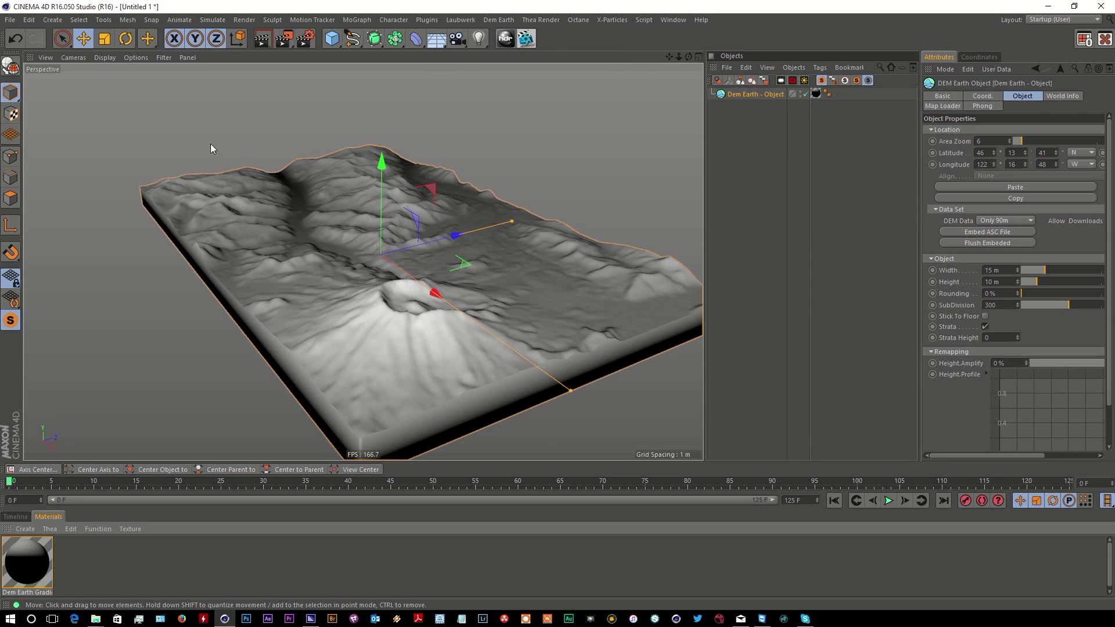
drag(689, 56, 668, 56)
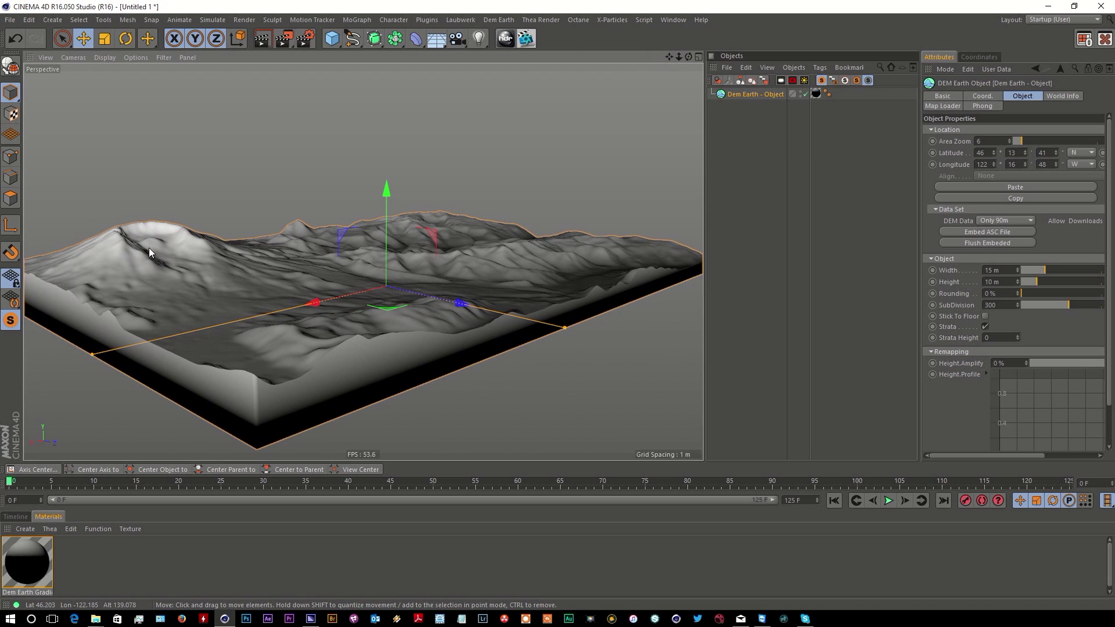
drag(687, 57, 666, 56)
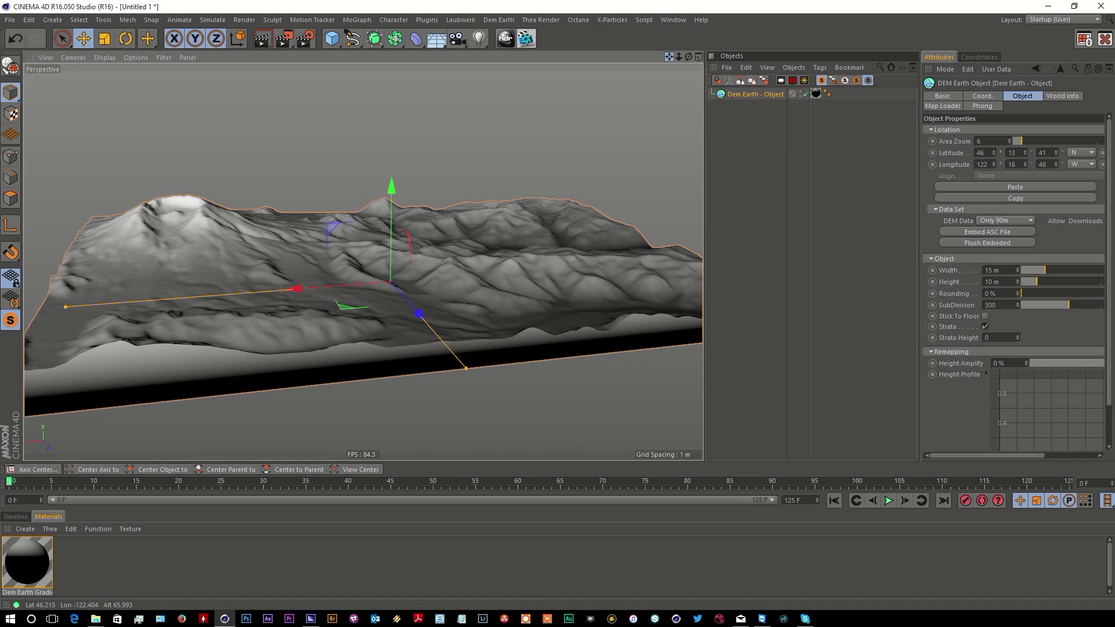
- Set the terrain's width to 10.74 m, its height to 11.1 m and its area zoom to 4.25
mouse_move(1040, 272)
mouse_down()
mouse_move(1035, 282)
mouse_move(1050, 283)
mouse_move(1040, 284)
mouse_up()
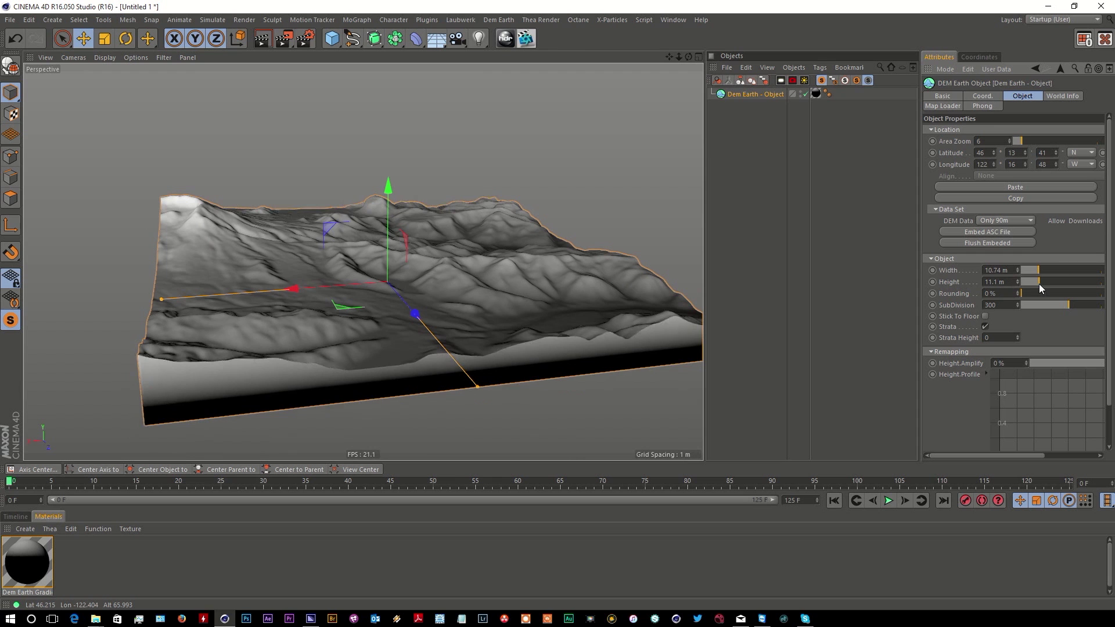
drag(1024, 146, 1021, 150)
alt+drag(523, 174, 401, 231)
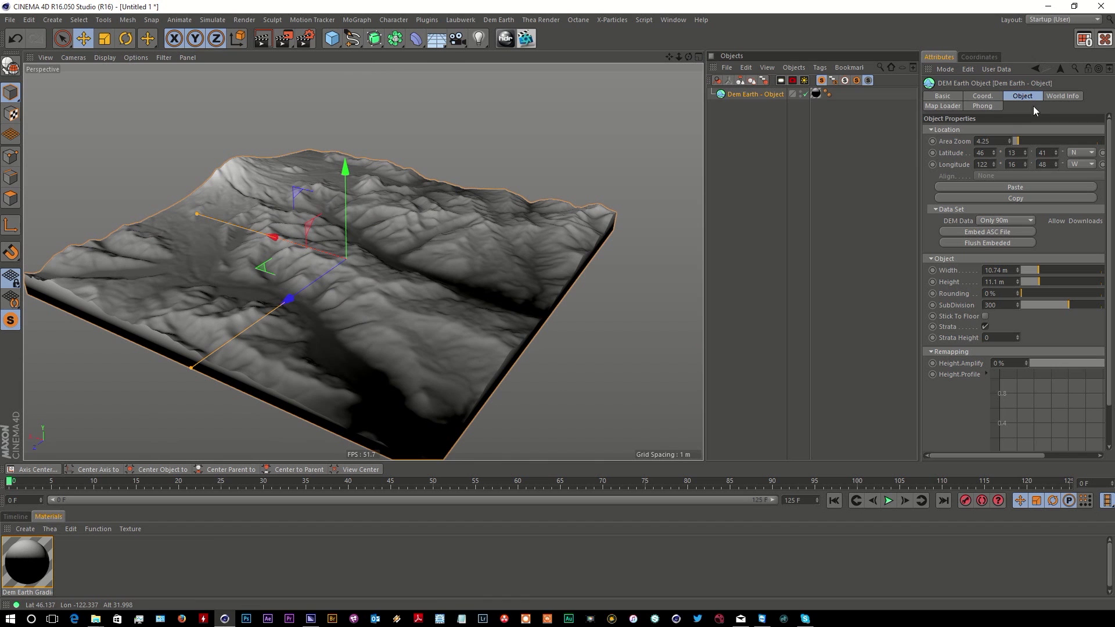
- Accept the map image copyright disclaimer and download the OpenLayers Sat texture layer for the terrain
click(941, 106)
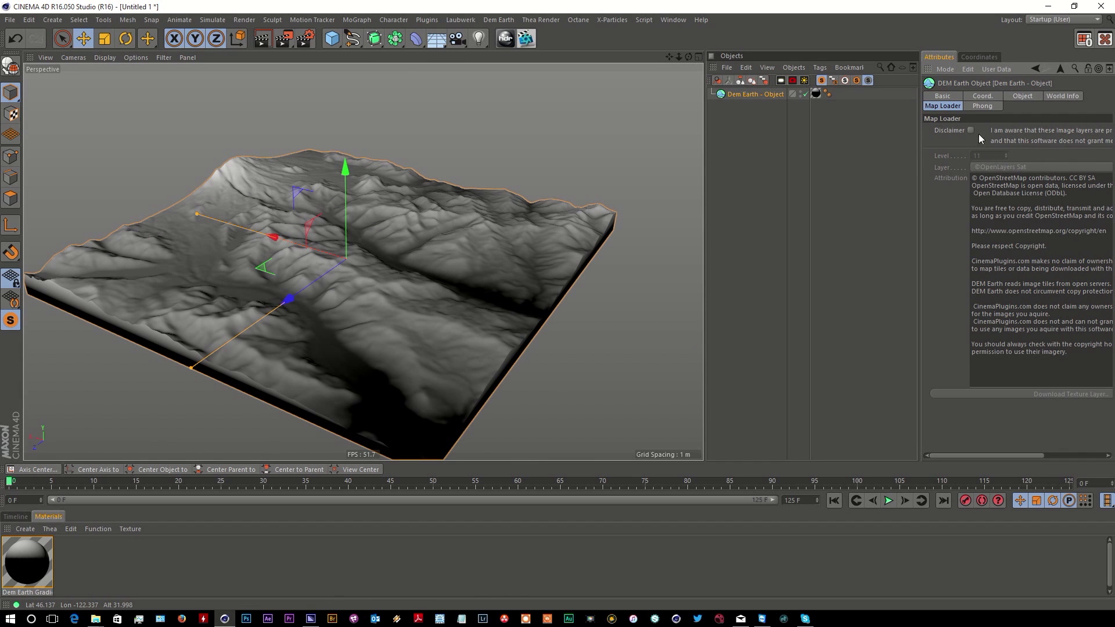
drag(922, 153, 799, 154)
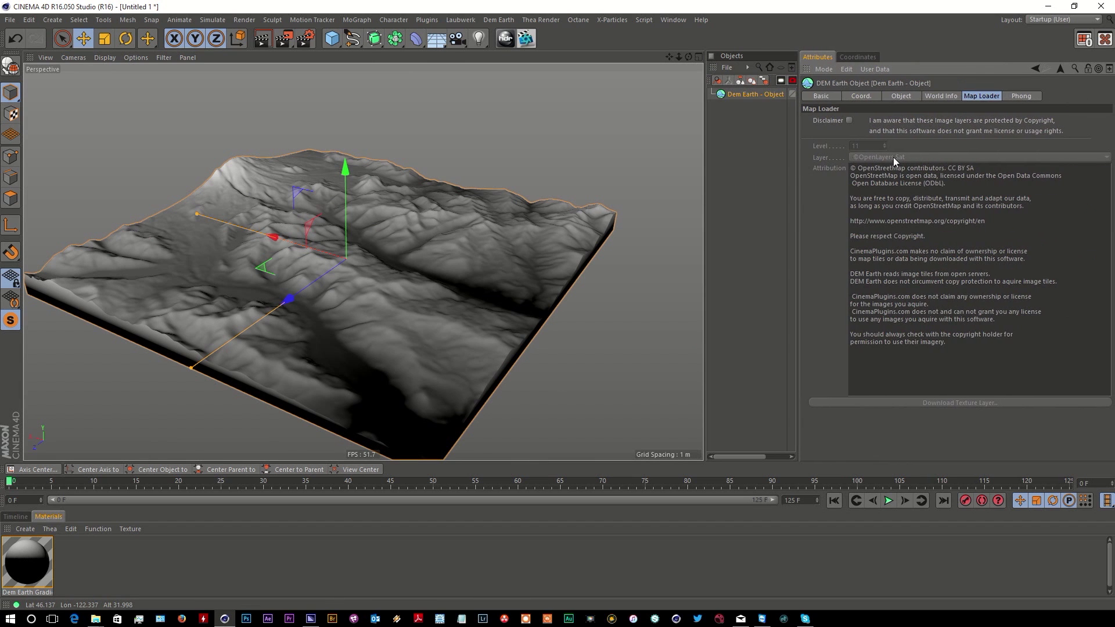
click(941, 96)
click(902, 96)
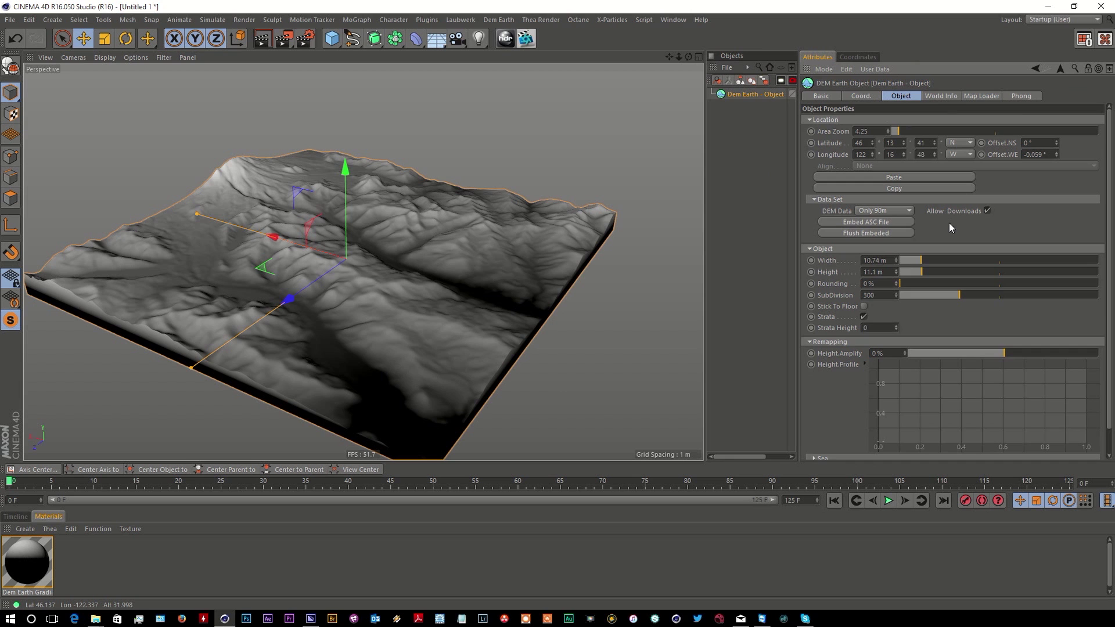
click(978, 95)
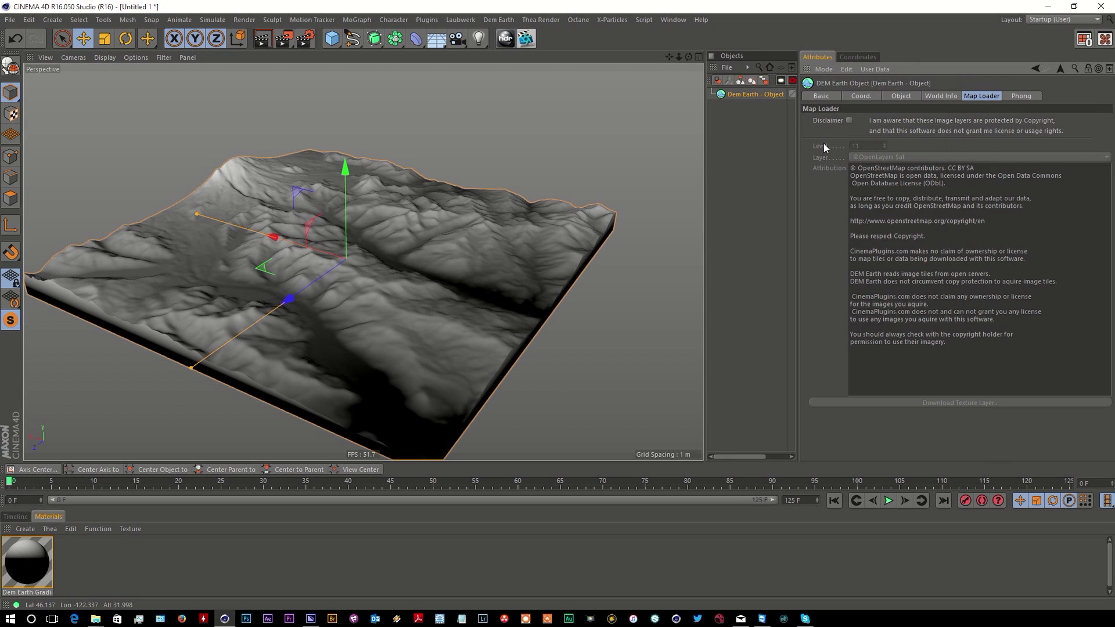
click(849, 119)
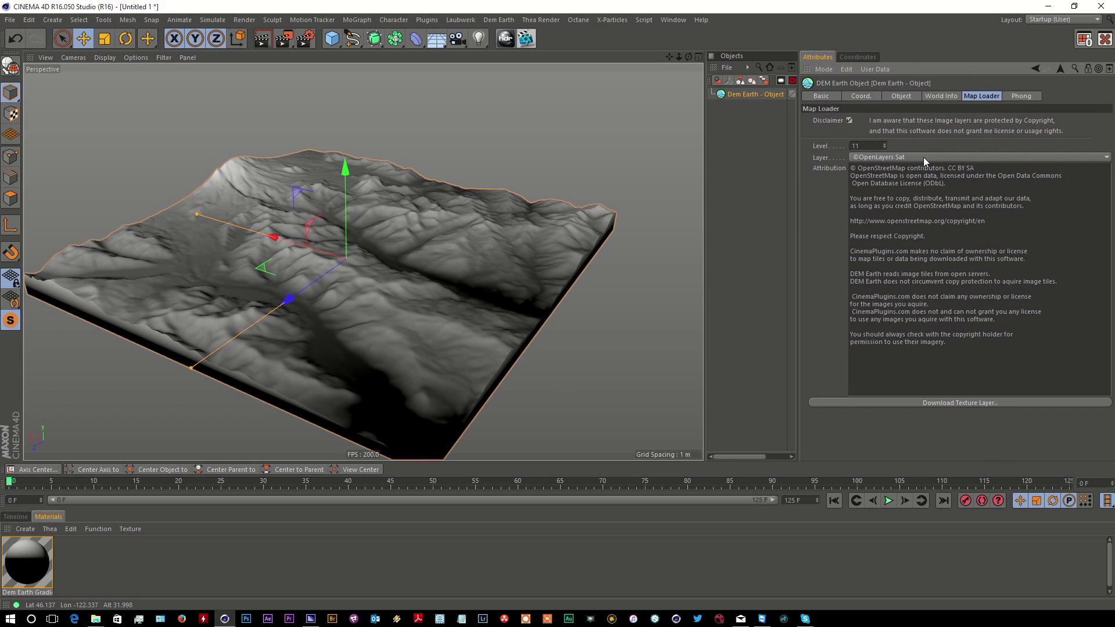
click(929, 403)
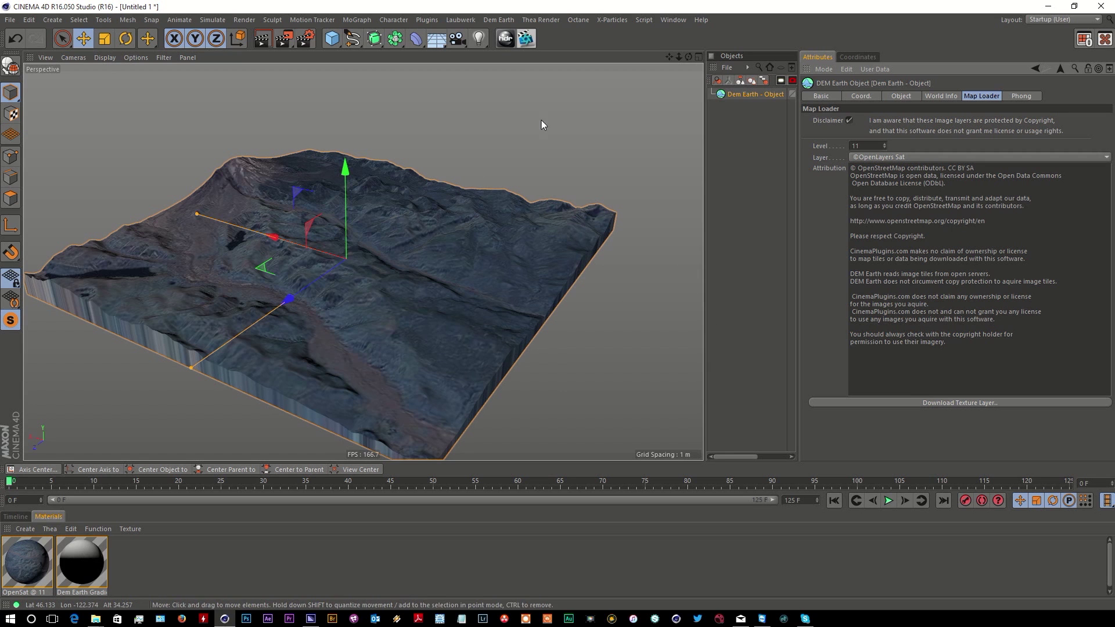
- Download the MapBox TweetMap texture layer for the terrain
click(912, 158)
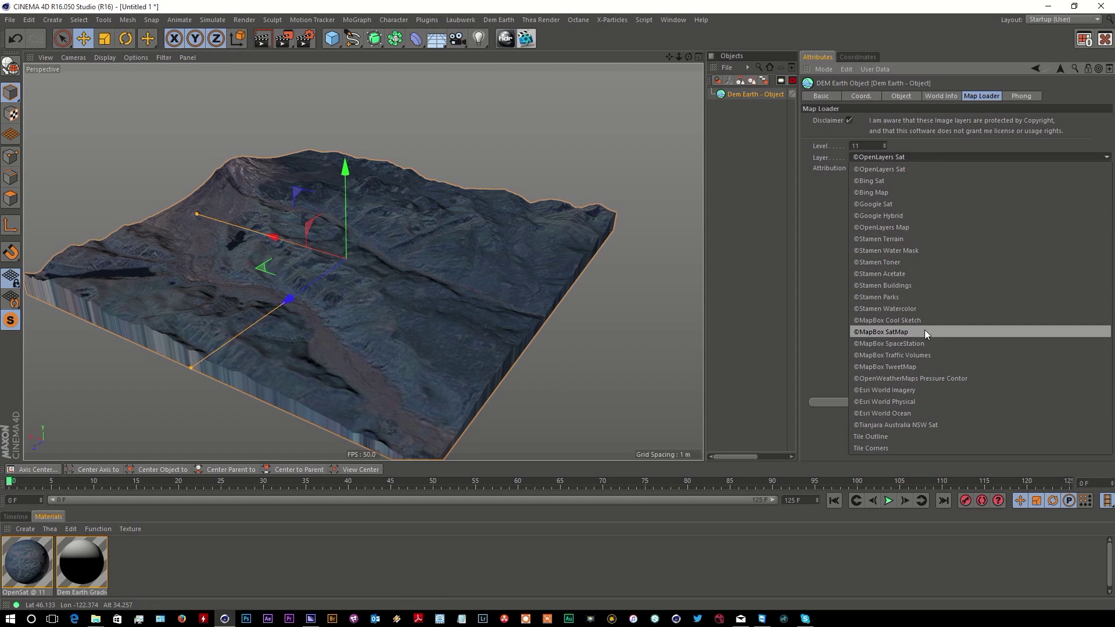
click(926, 366)
click(855, 403)
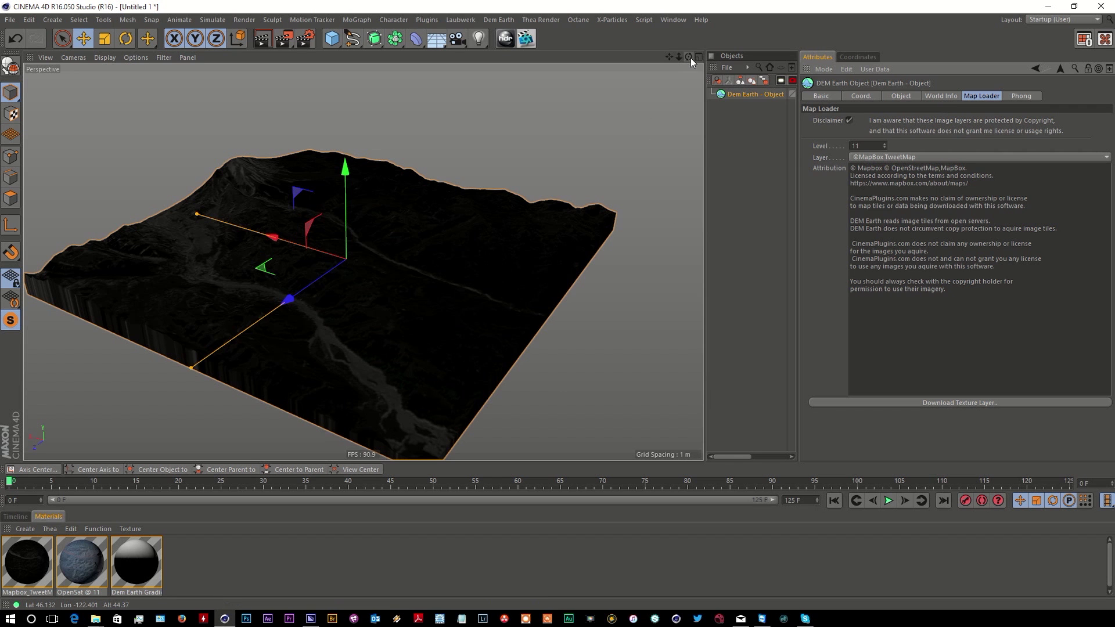
drag(688, 57, 465, 38)
- Download the Google Sat texture layer for the terrain
click(892, 157)
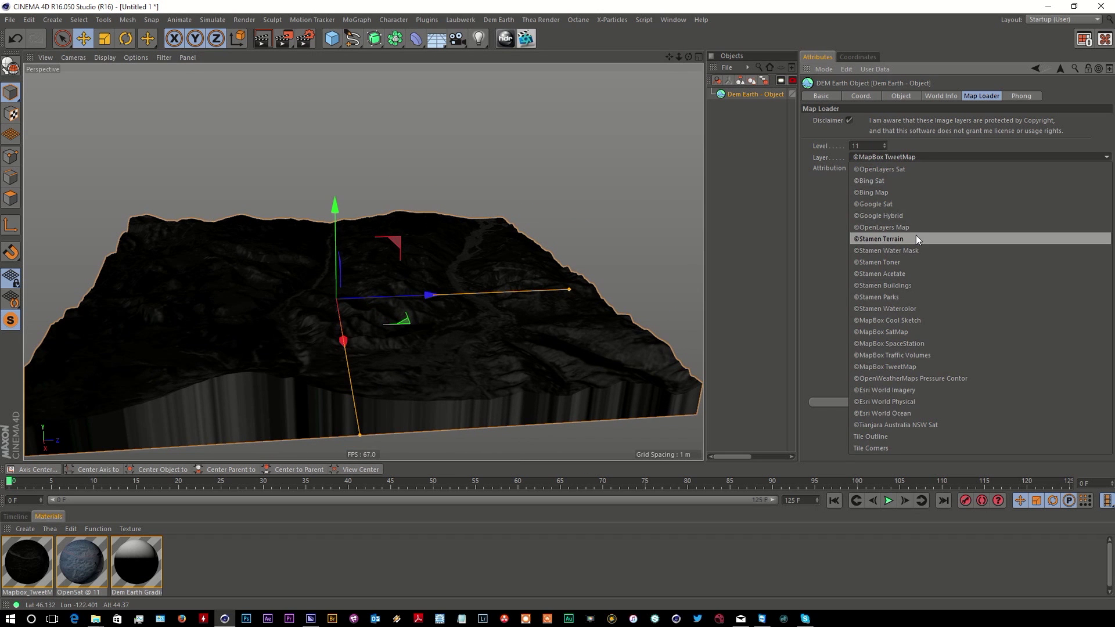
click(901, 208)
click(942, 404)
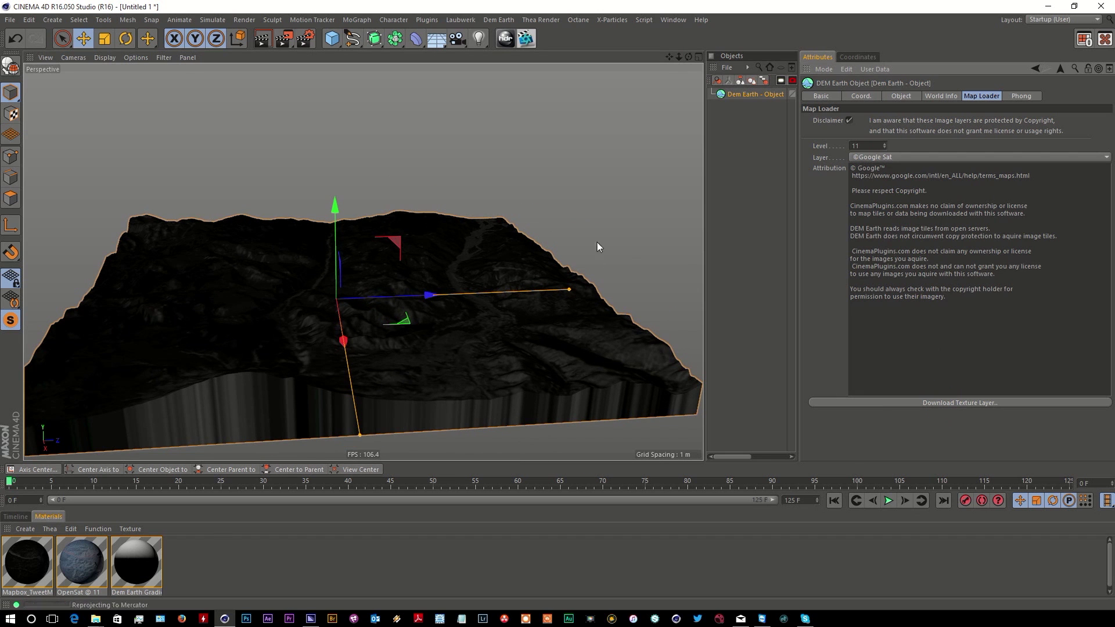
drag(688, 56, 607, 49)
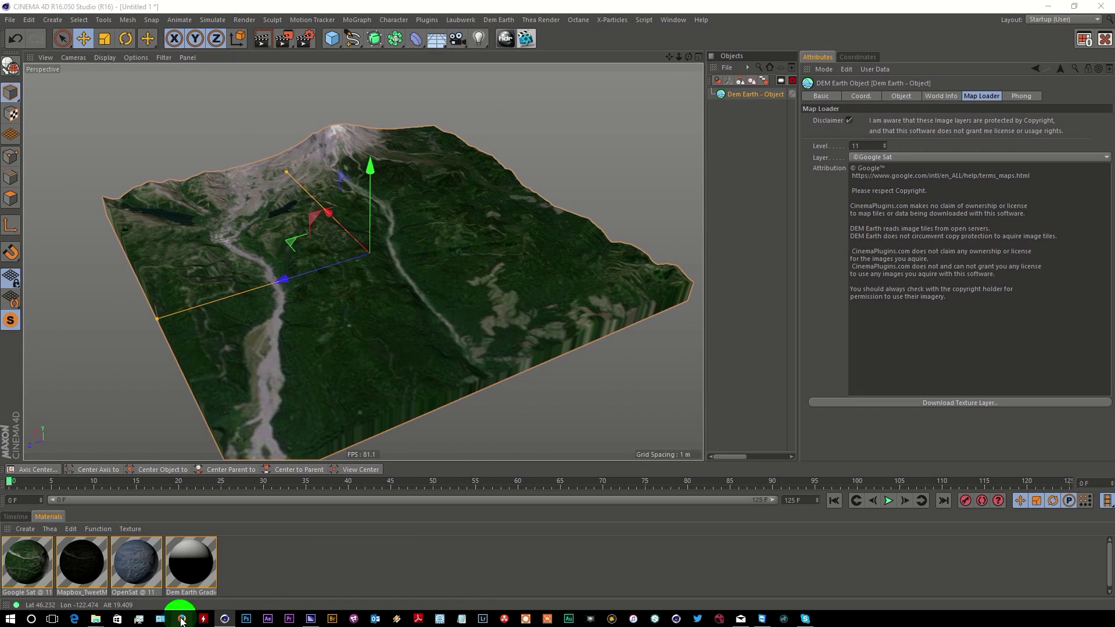
- Switch to Firefox, search the web for maps and open Google Maps
click(182, 621)
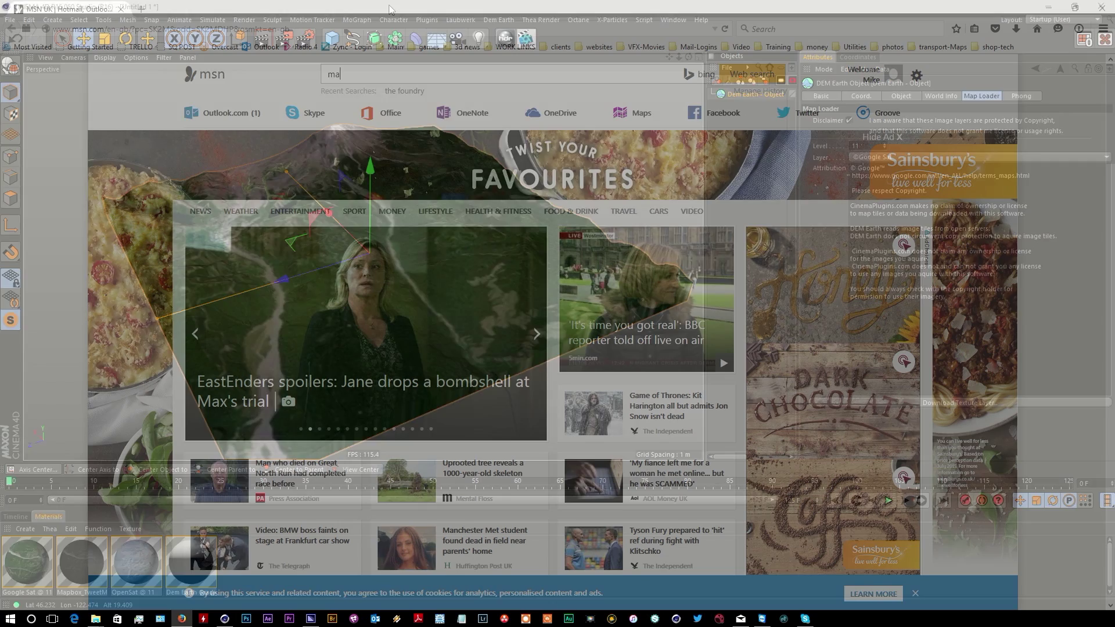
text(maps)
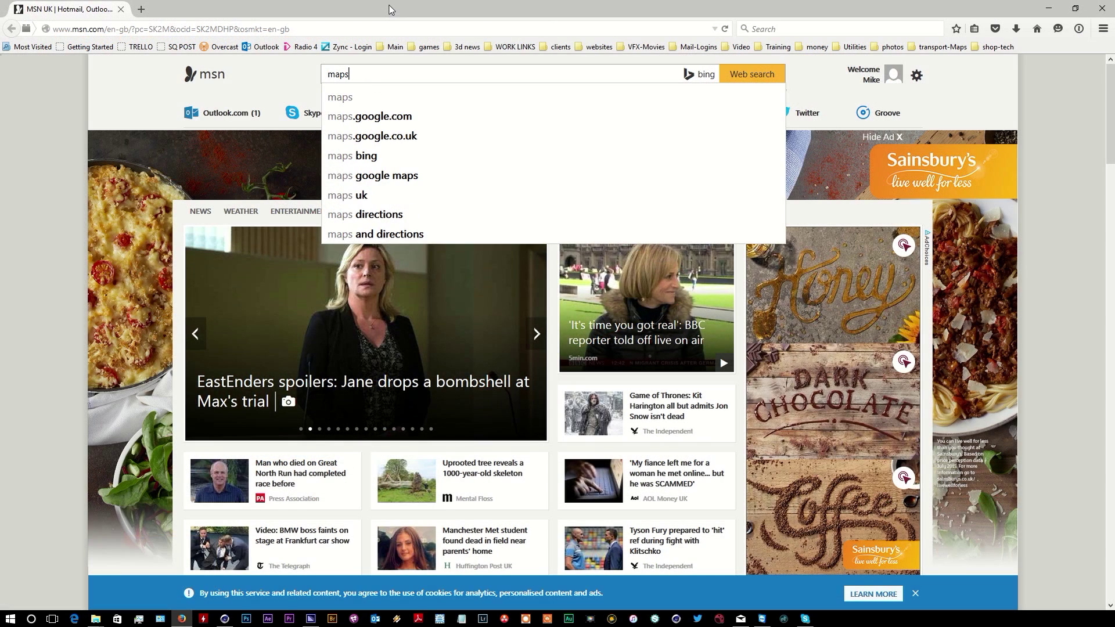
key(Return)
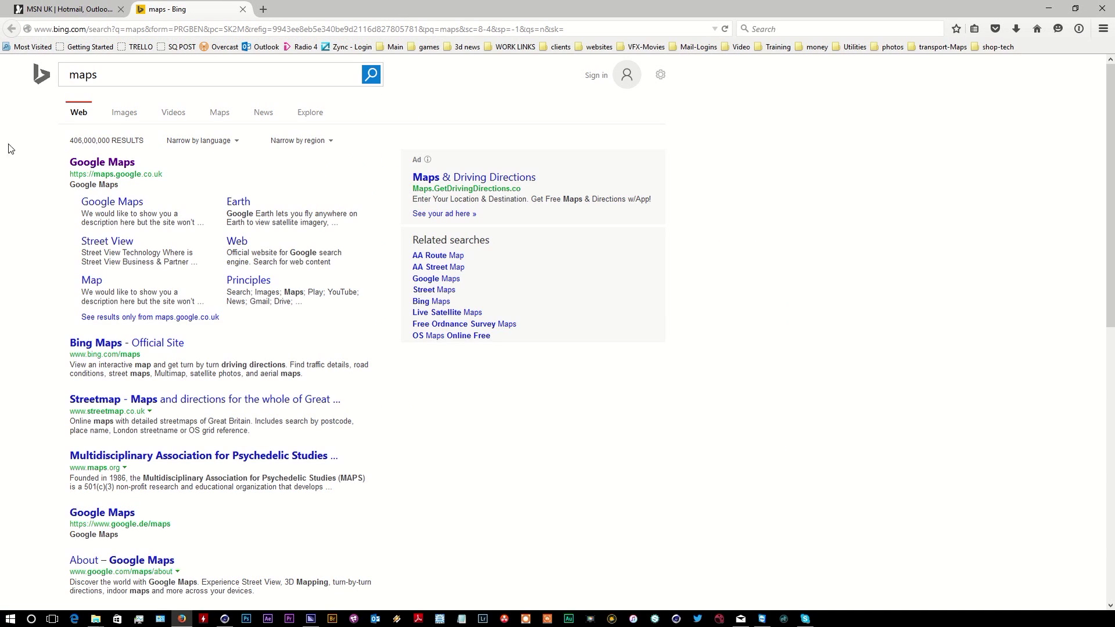
click(97, 165)
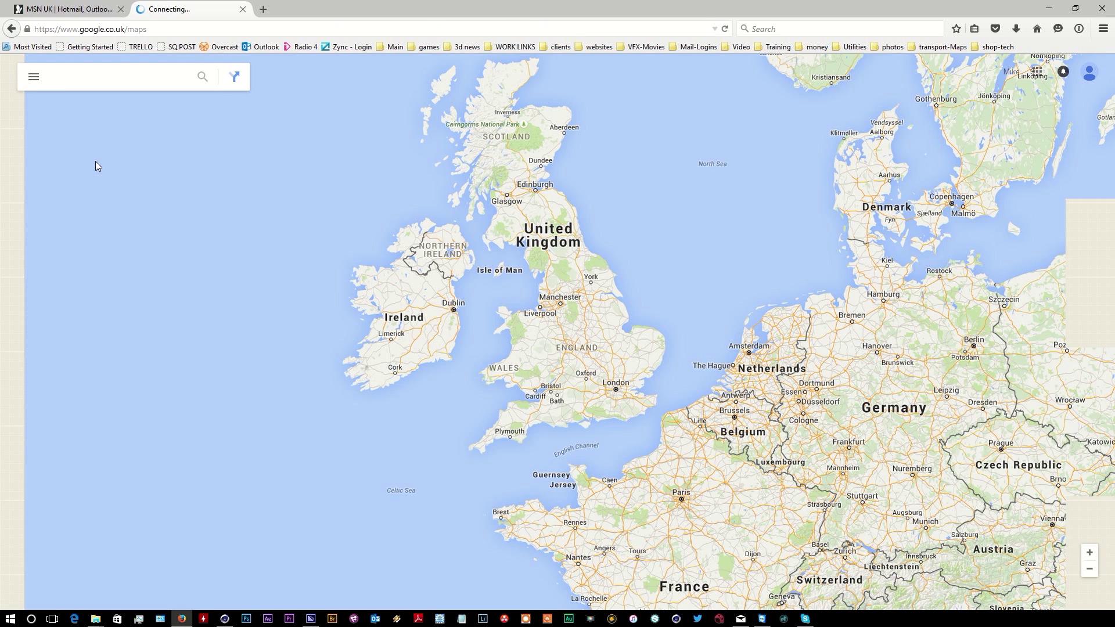
- Search the map for London and close in on the River Thames around Blackfriars Bridge
text(london)
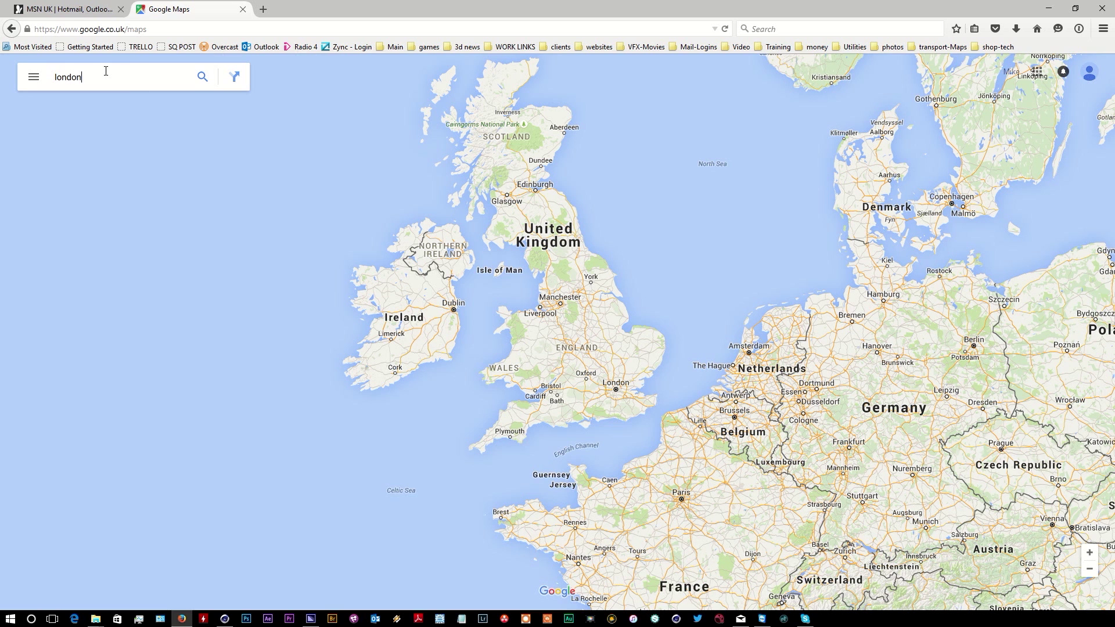
key(Return)
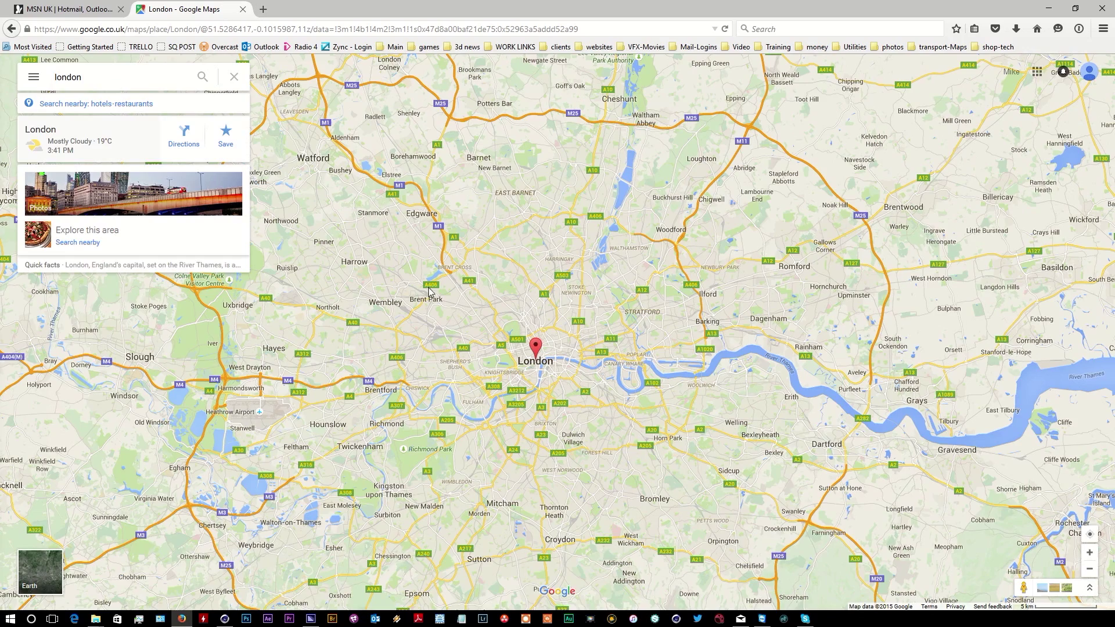
scroll(539, 383, up, 5)
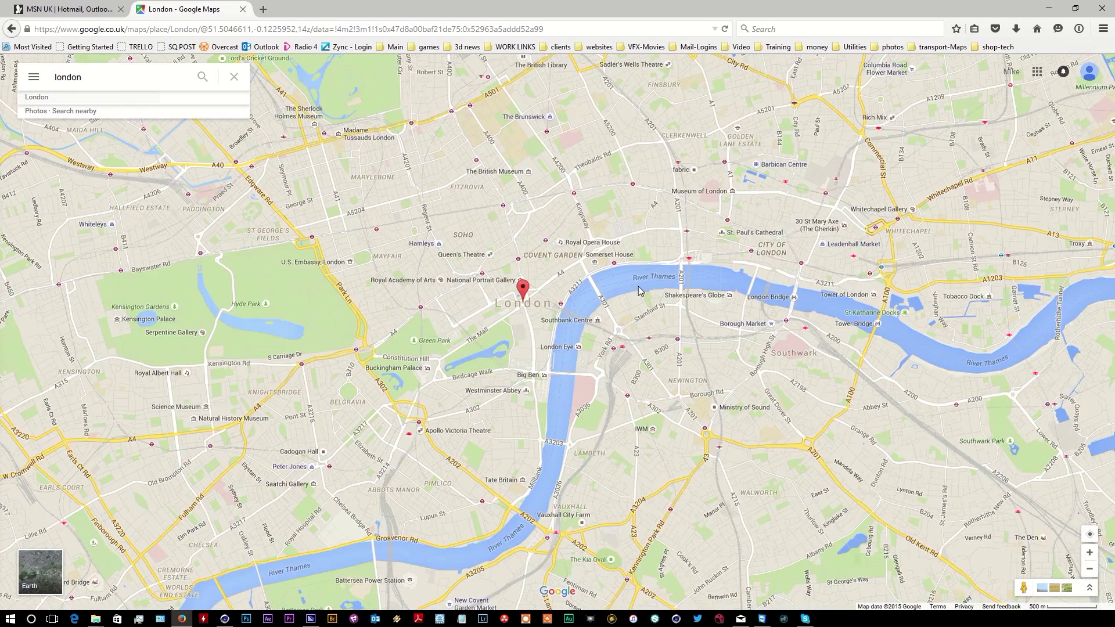
scroll(639, 289, up, 2)
scroll(639, 287, up, 1)
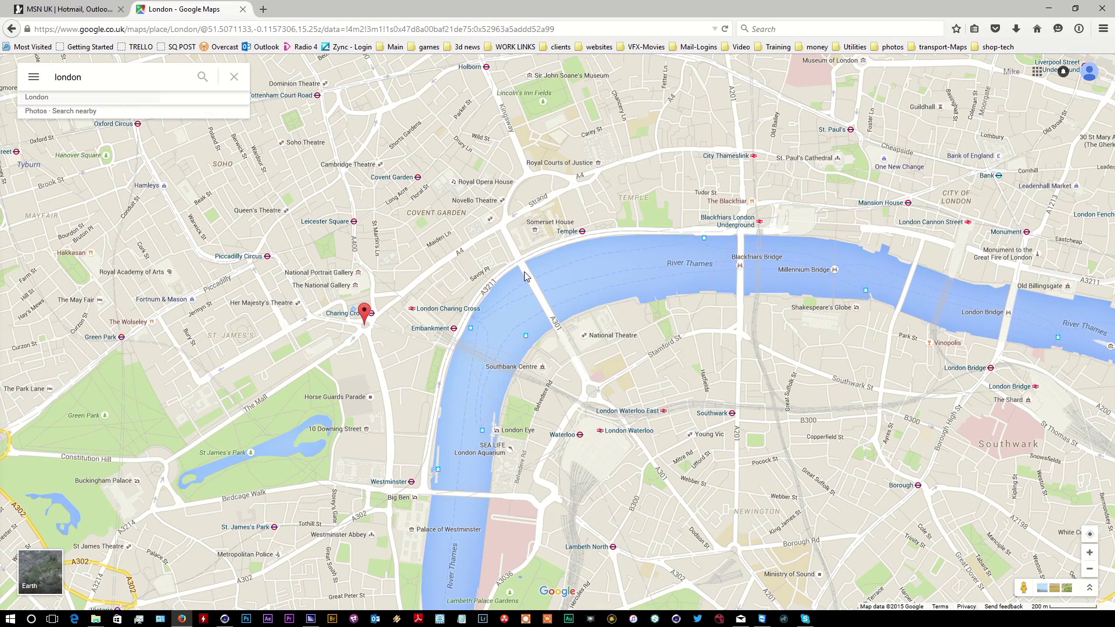
- Look up the coordinates of a point on Blackfriars Bridge and copy them
right_click(741, 286)
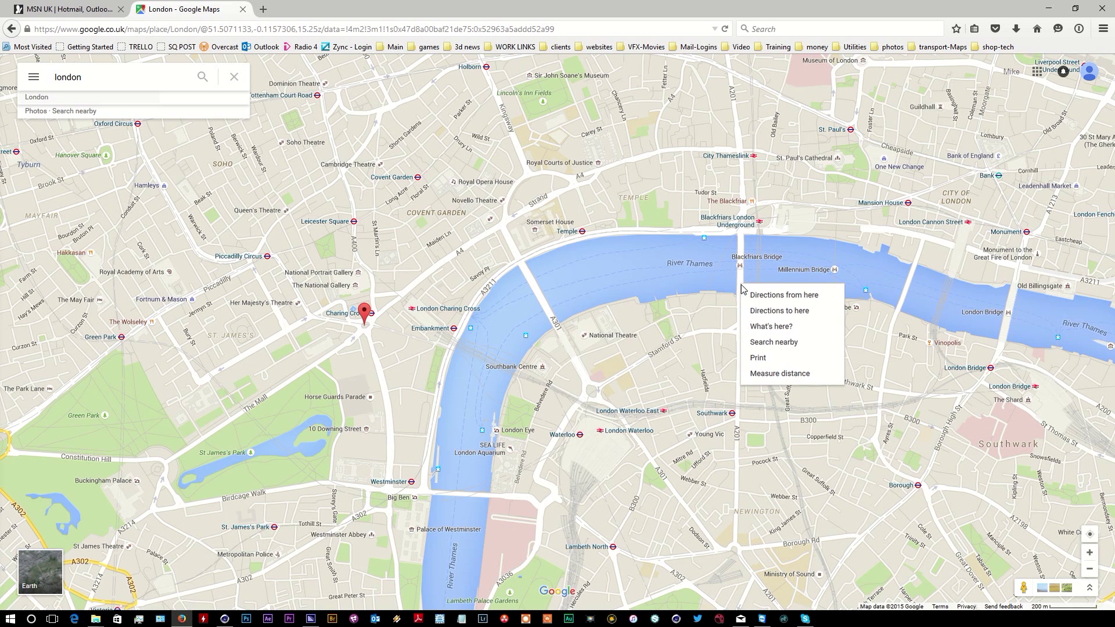
click(792, 329)
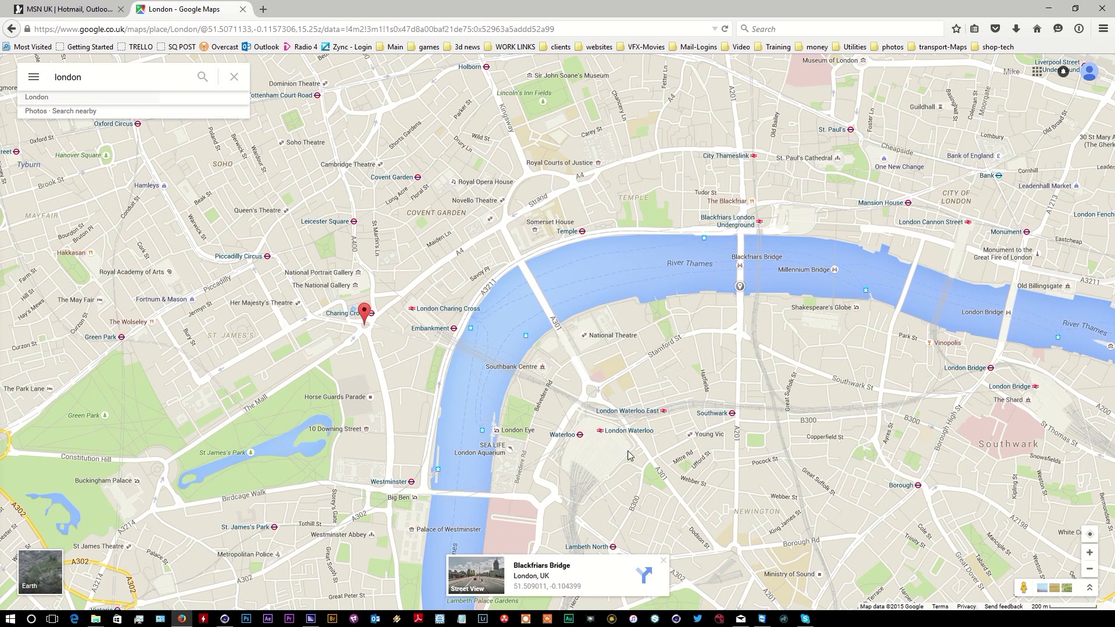
right_click(573, 591)
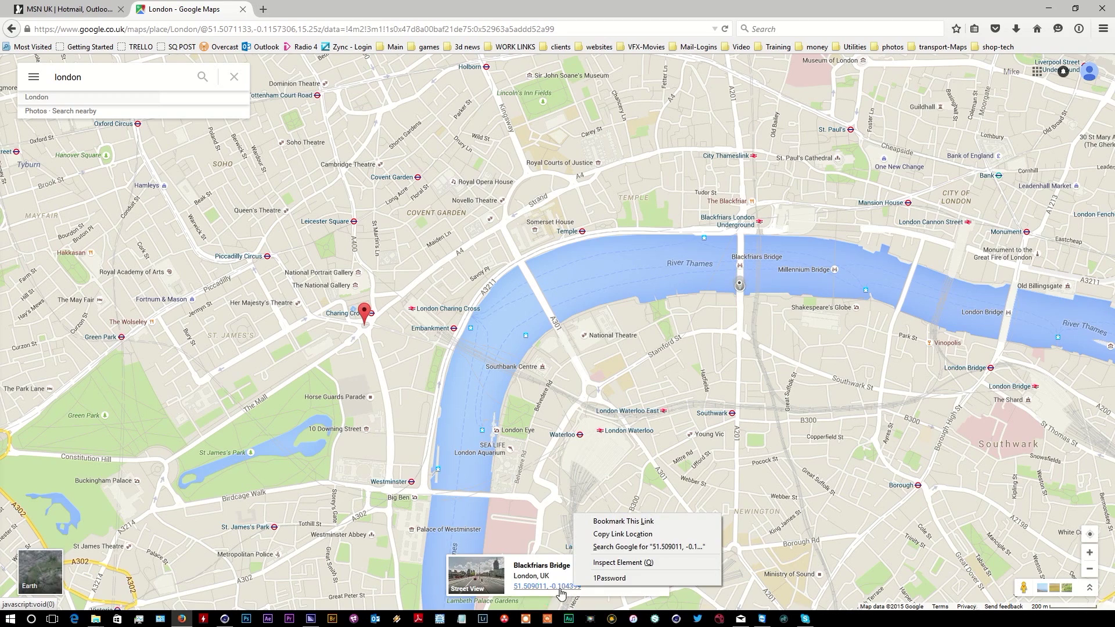
click(559, 588)
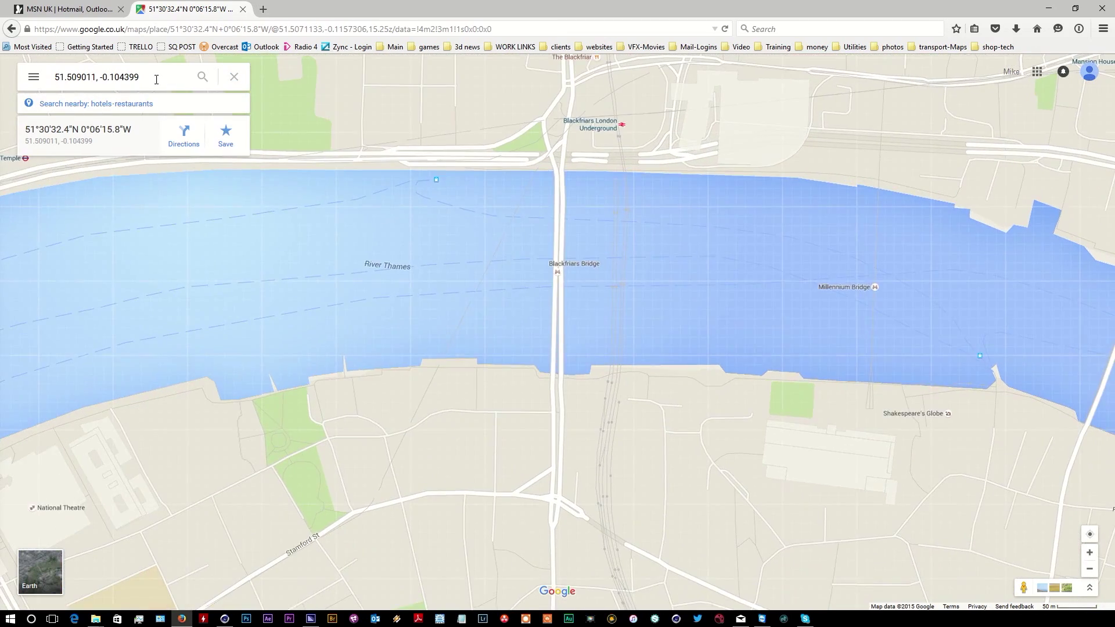
click(155, 77)
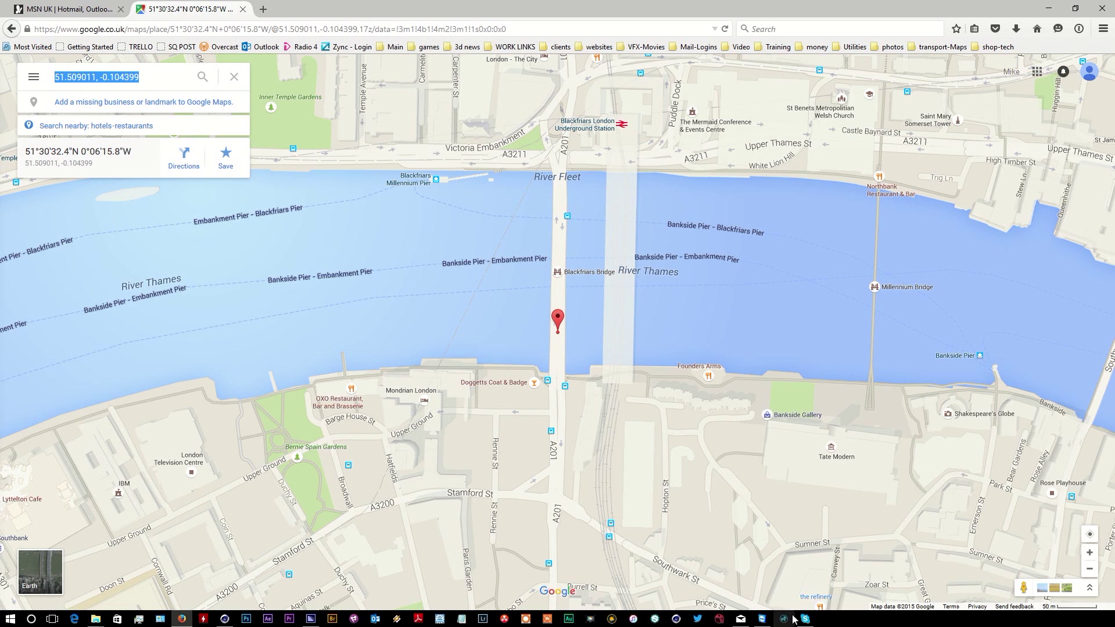
- Switch back to Cinema 4D and paste the copied coordinates, 51.509011, -0.104399, as the terrain's location
click(224, 618)
click(895, 95)
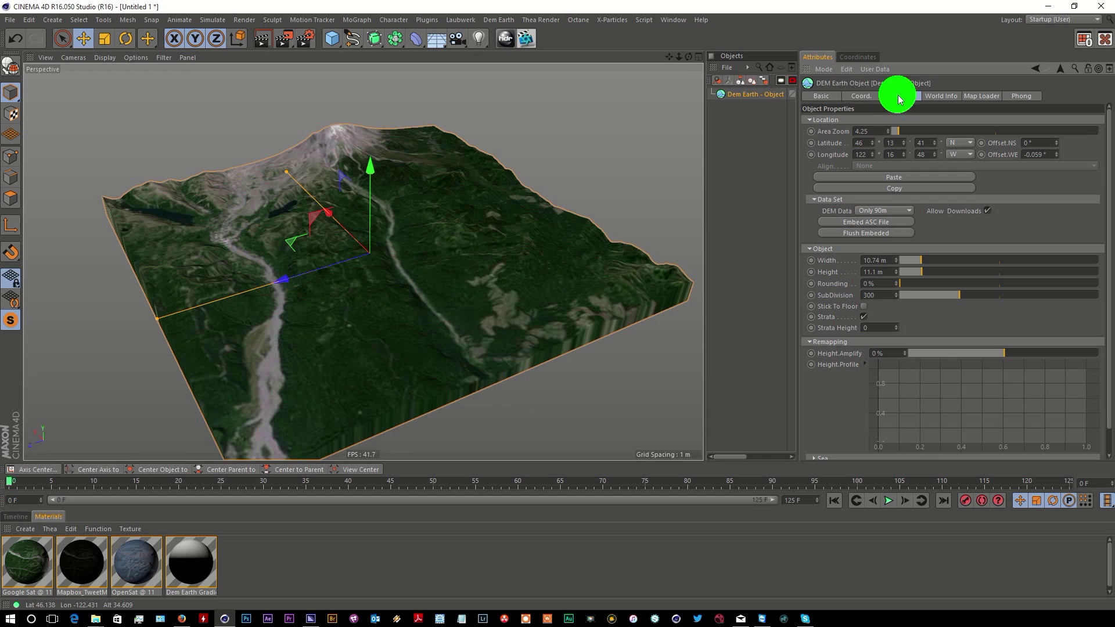
click(912, 174)
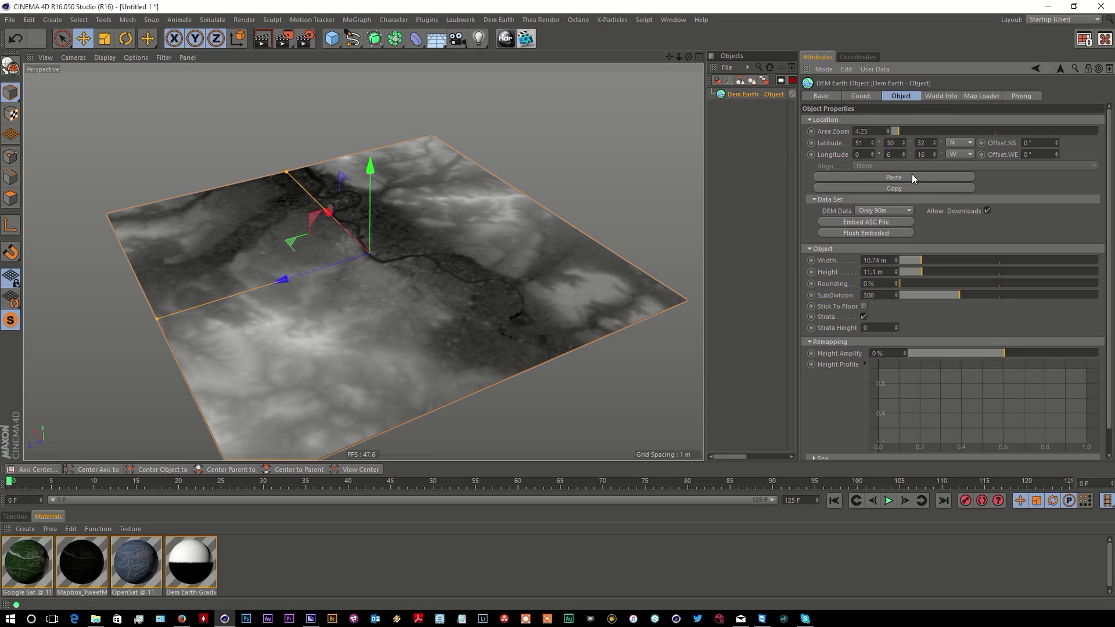
- Set the terrain's area zoom to 12.48 to close in on the river
drag(688, 56, 604, 59)
drag(678, 57, 723, 57)
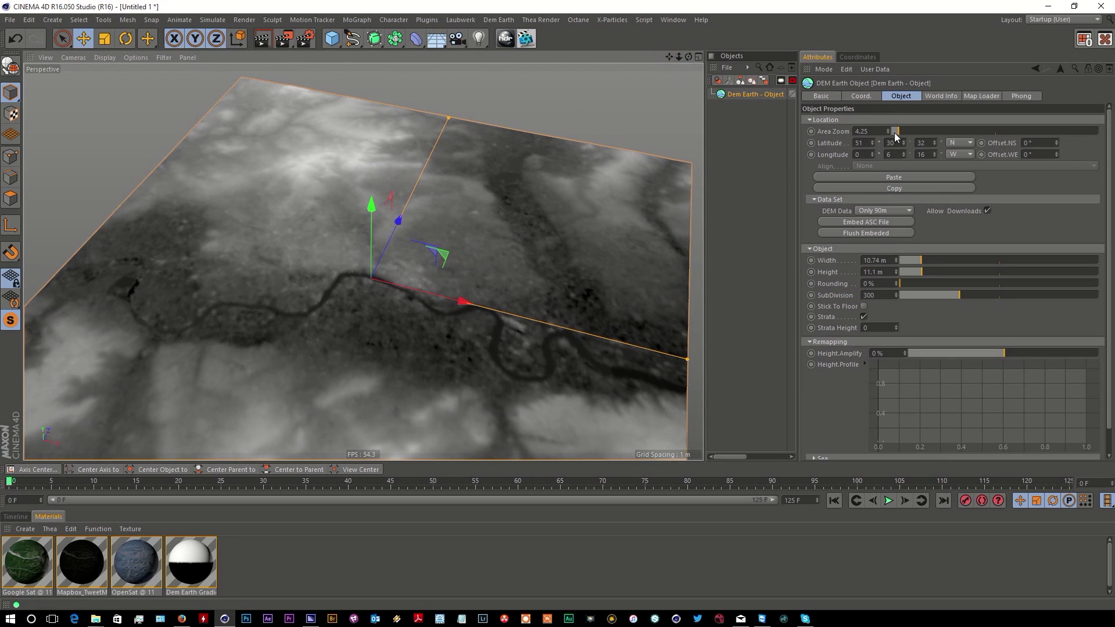
drag(898, 132, 916, 132)
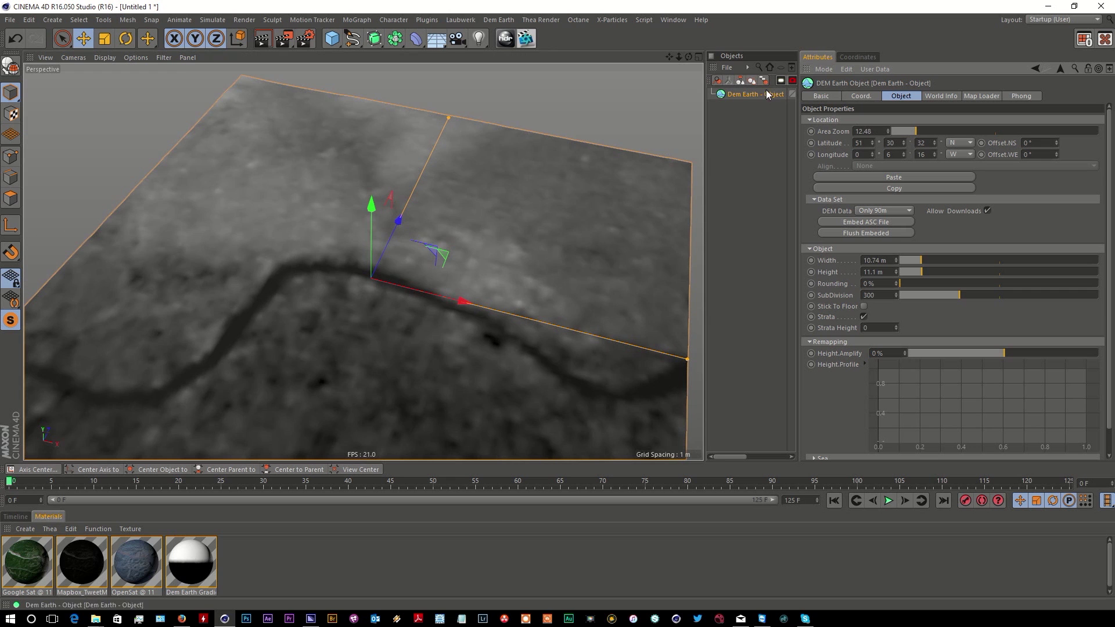
- Download the OpenLayers Sat texture layer at level 11 for the terrain
drag(688, 56, 624, 65)
click(948, 97)
click(994, 97)
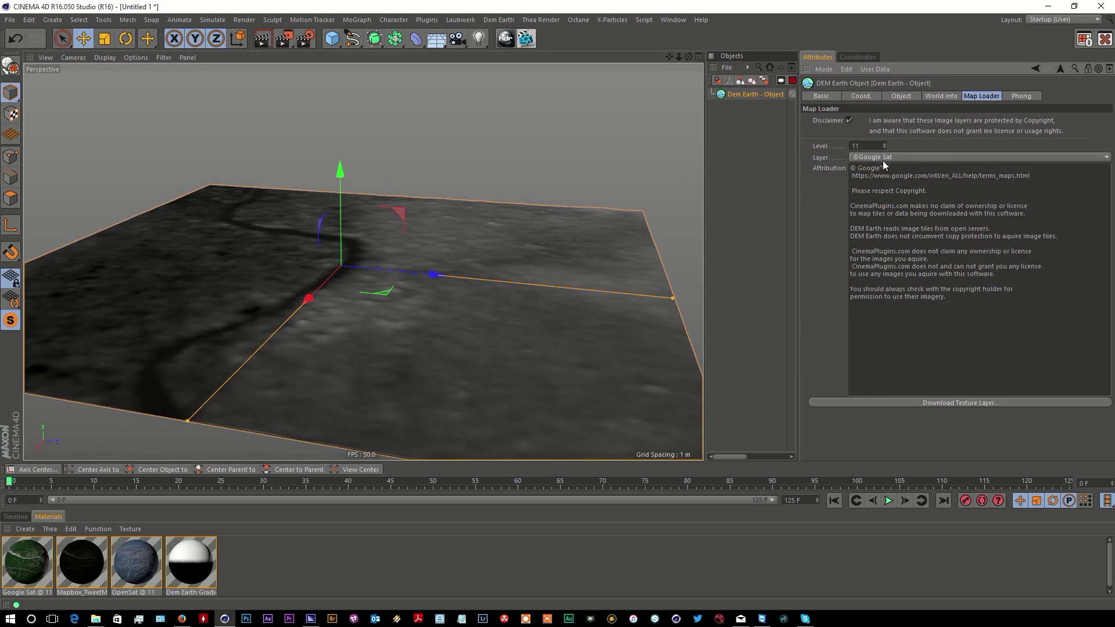
click(897, 156)
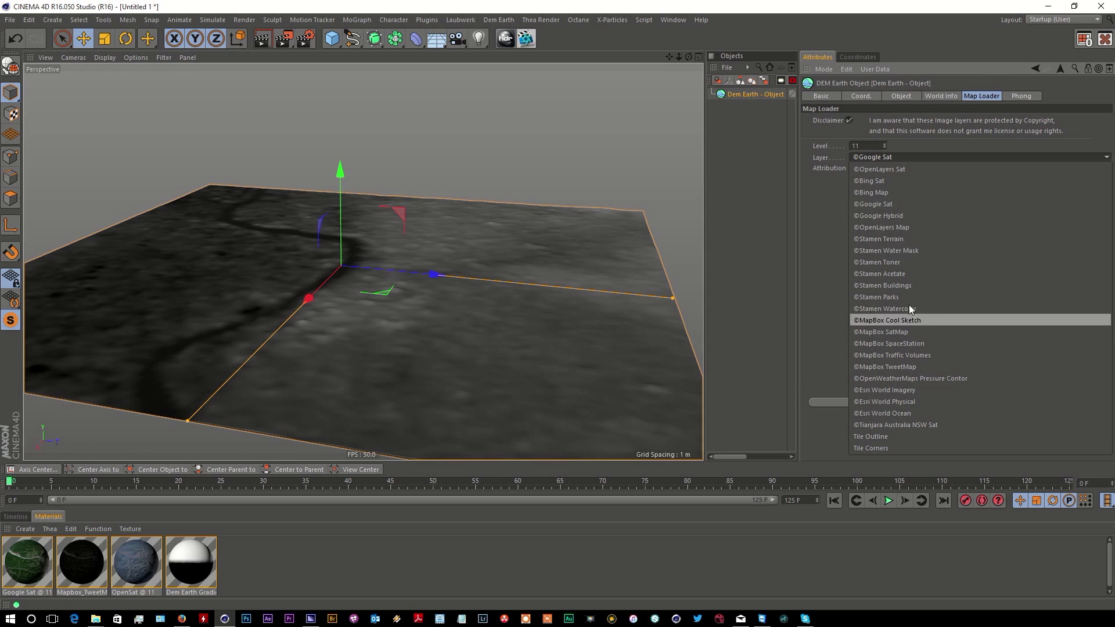
click(910, 169)
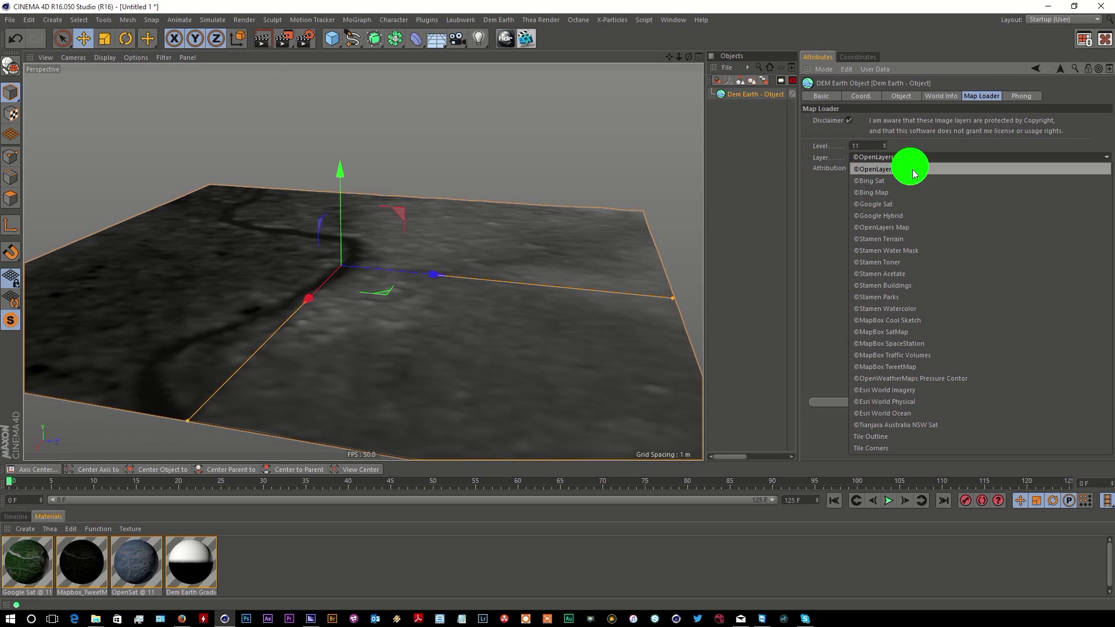
click(919, 405)
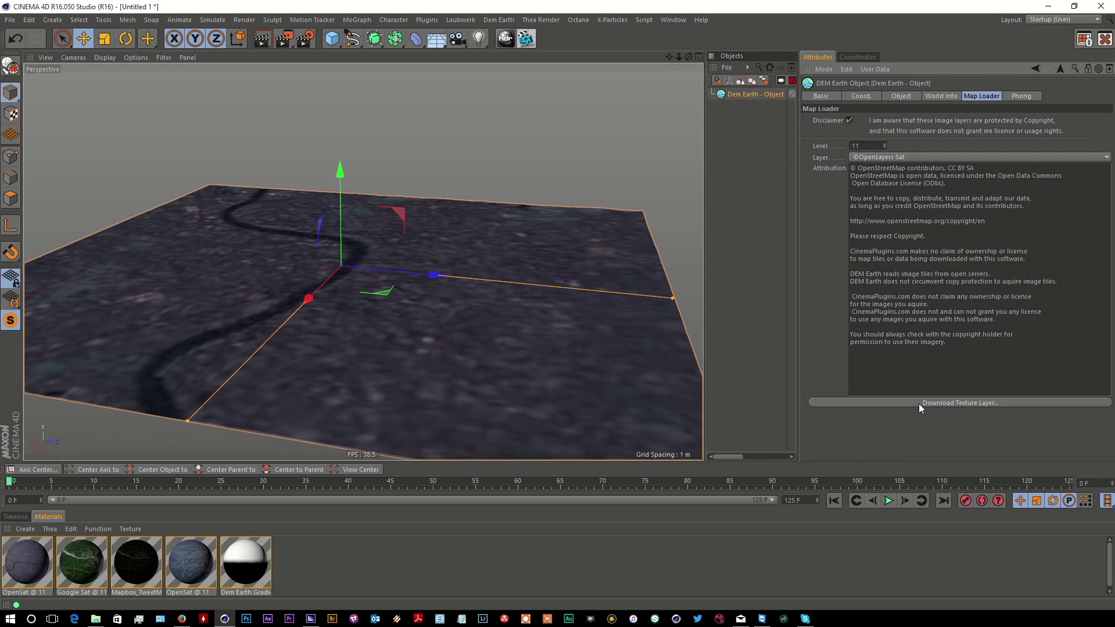
drag(688, 56, 442, 63)
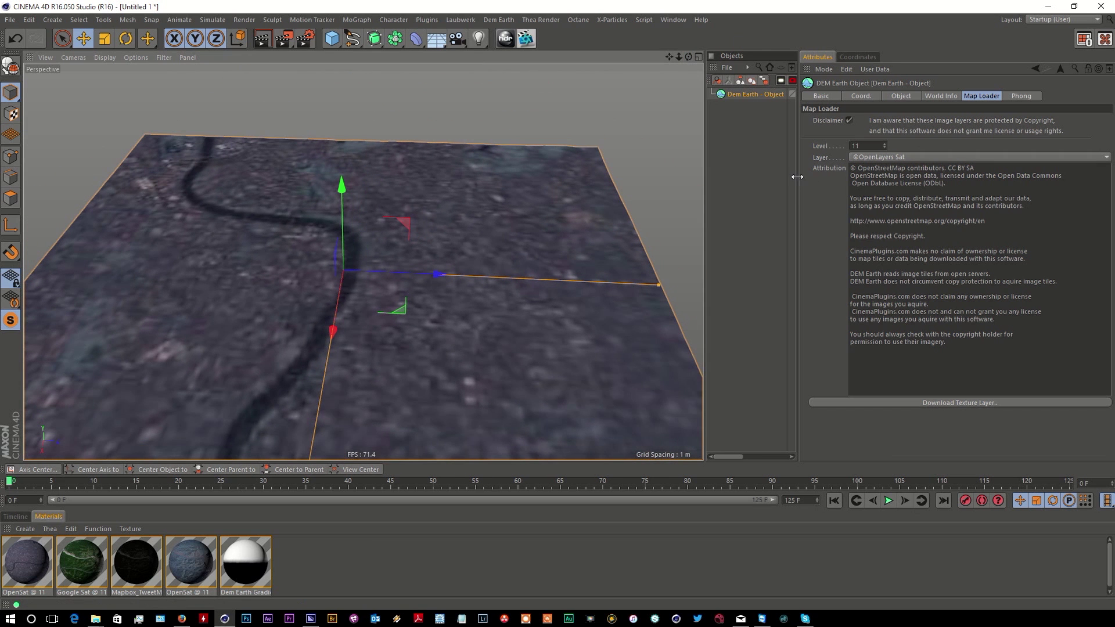
- Add a DEM Earth PinPoint under the terrain object and a Smart OSM object under the PinPoint
drag(795, 180, 937, 181)
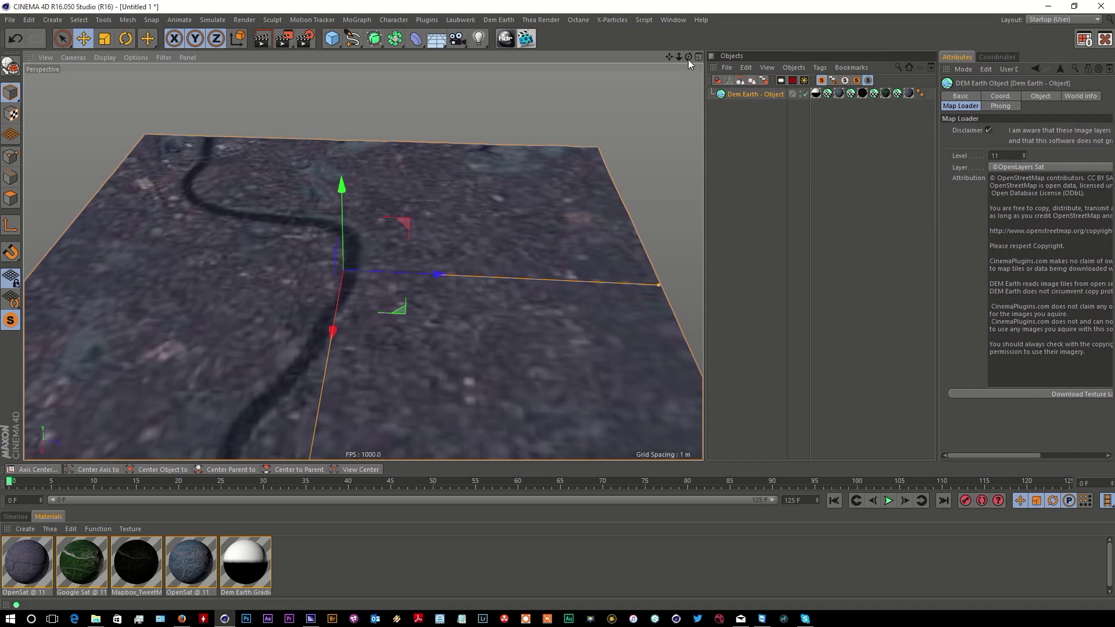
drag(689, 57, 639, 59)
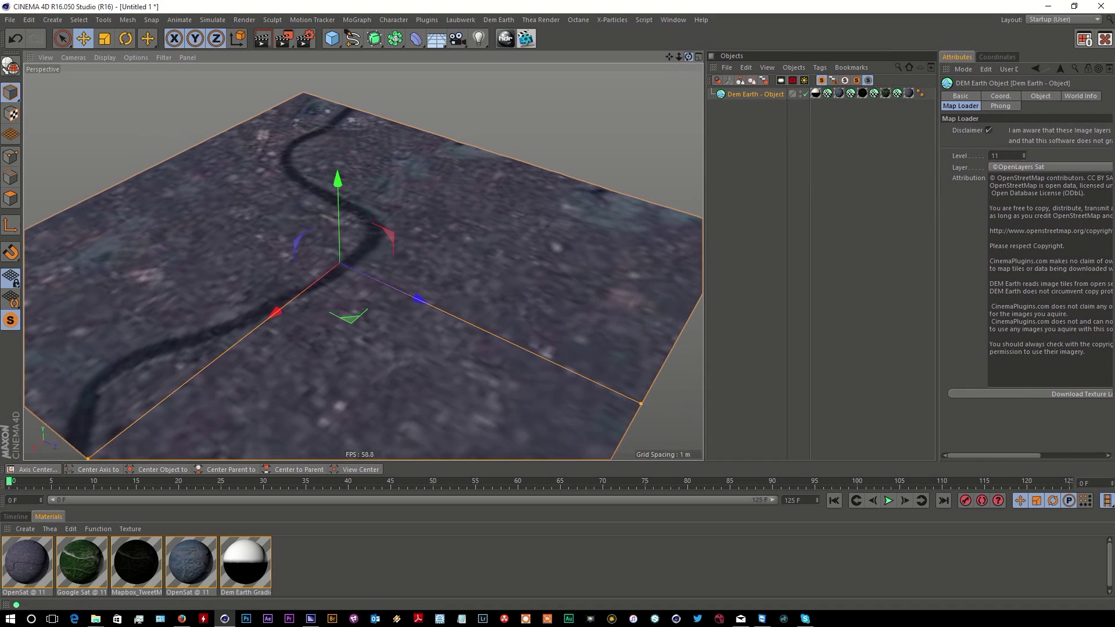
click(498, 19)
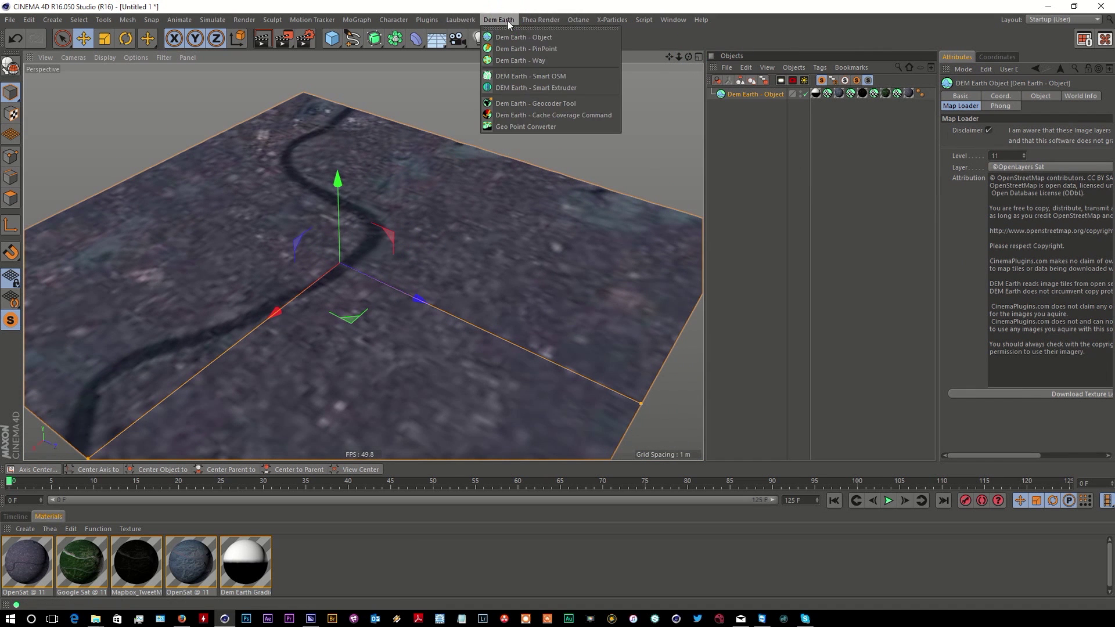
click(531, 49)
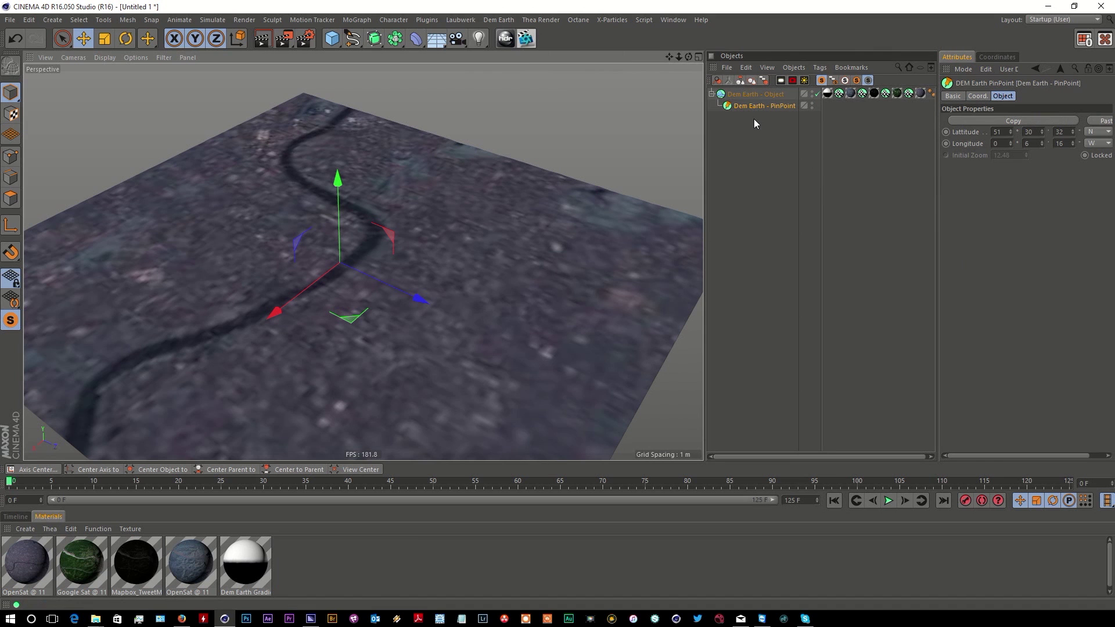
click(427, 21)
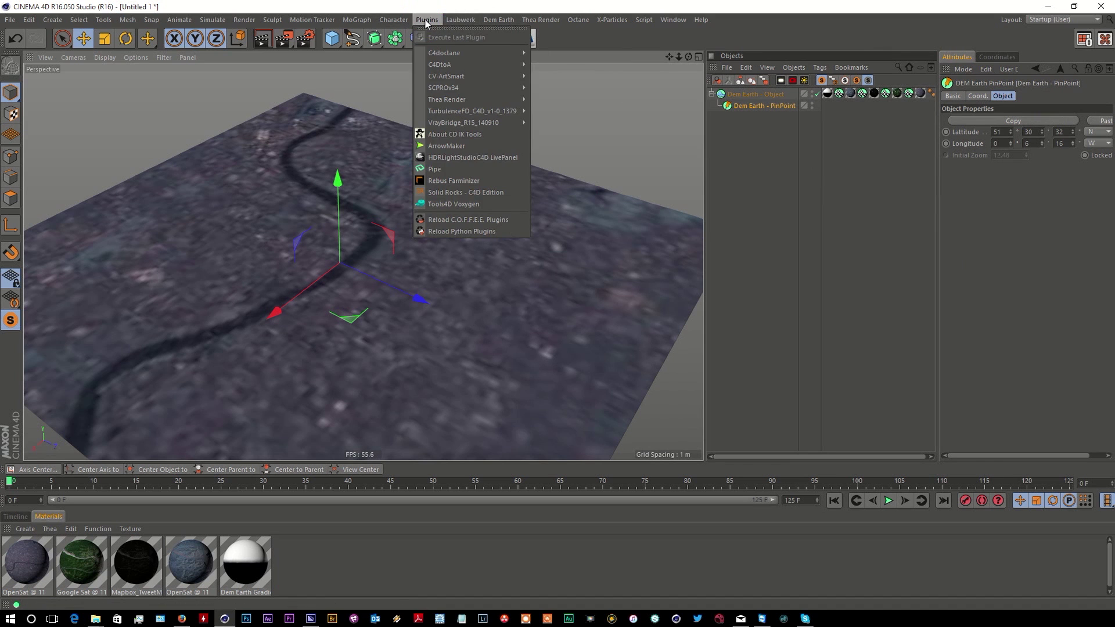
mouse_move(498, 20)
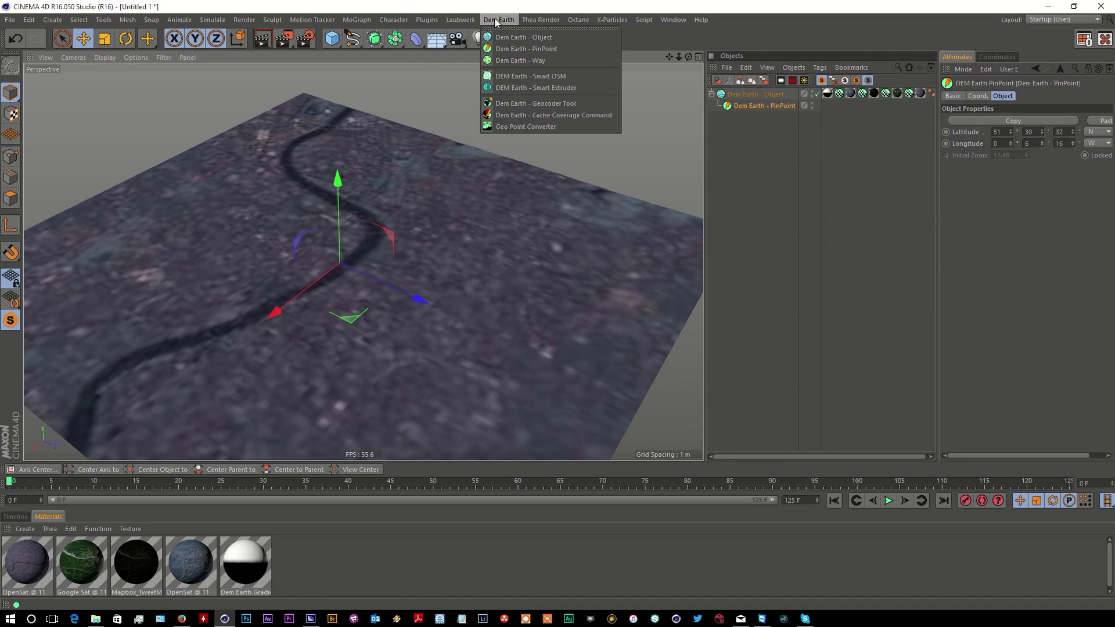
click(567, 77)
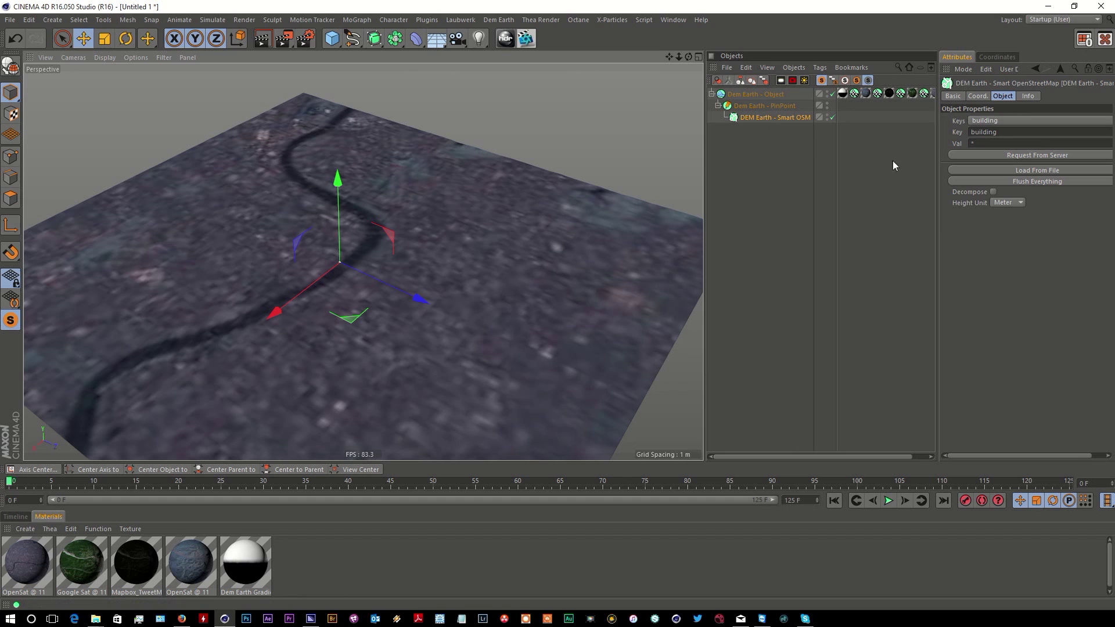
- Keep building as the Smart OSM key and request the building outlines from the server
drag(939, 200, 906, 201)
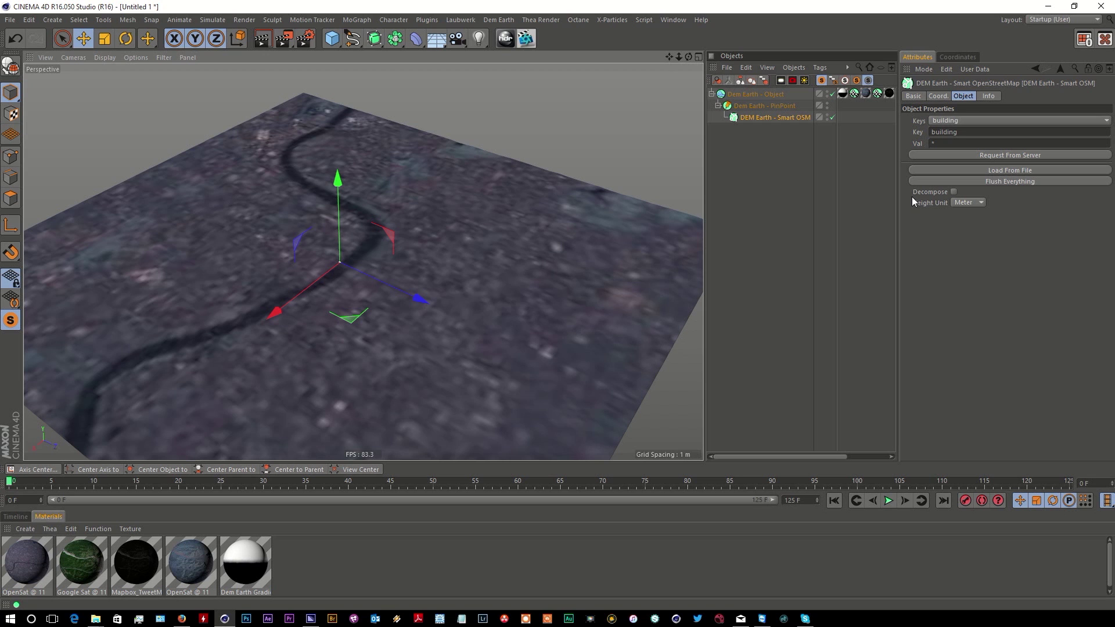
click(974, 120)
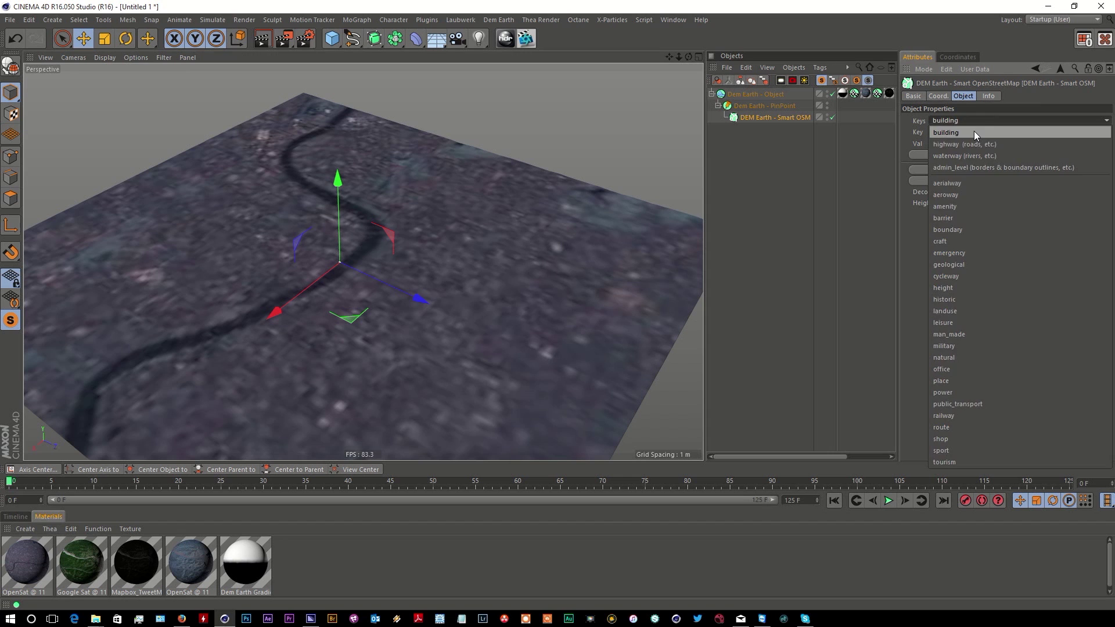
click(974, 132)
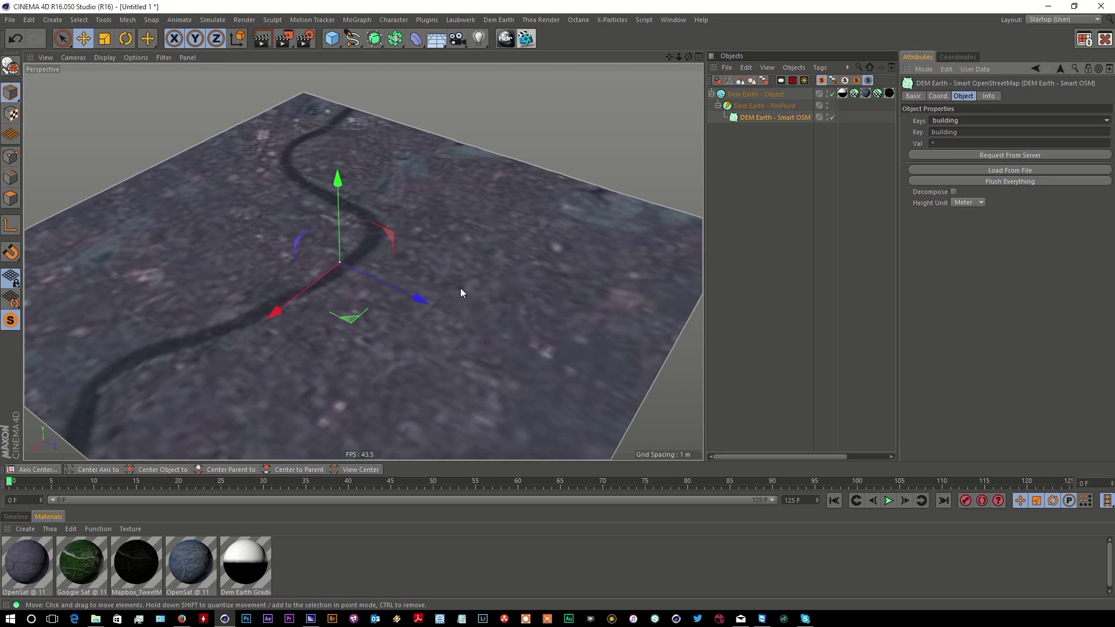
click(953, 152)
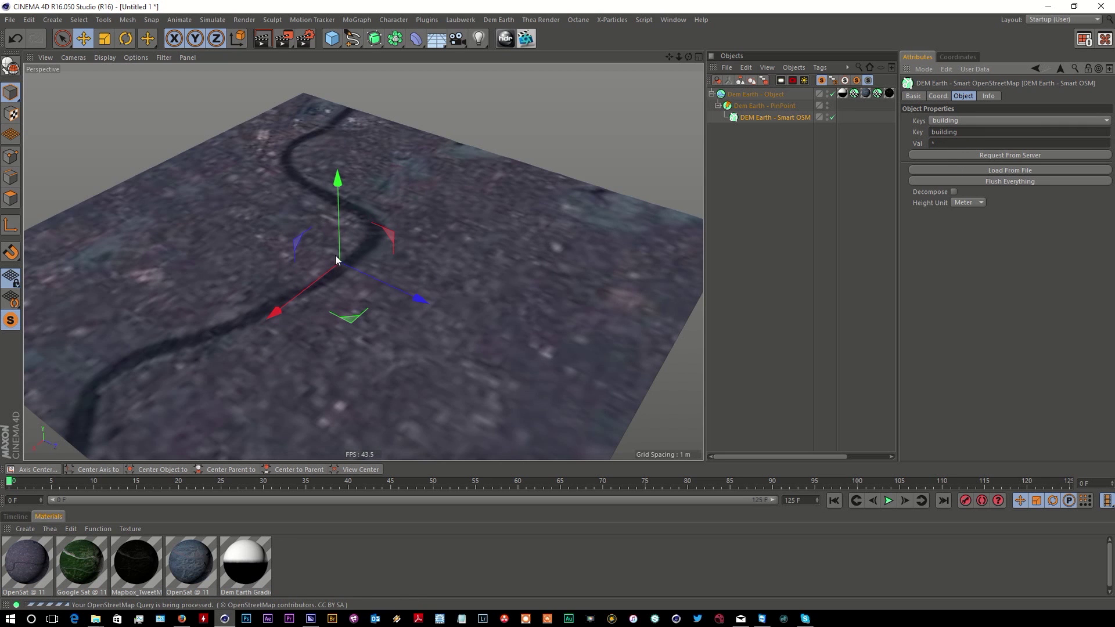
click(46, 604)
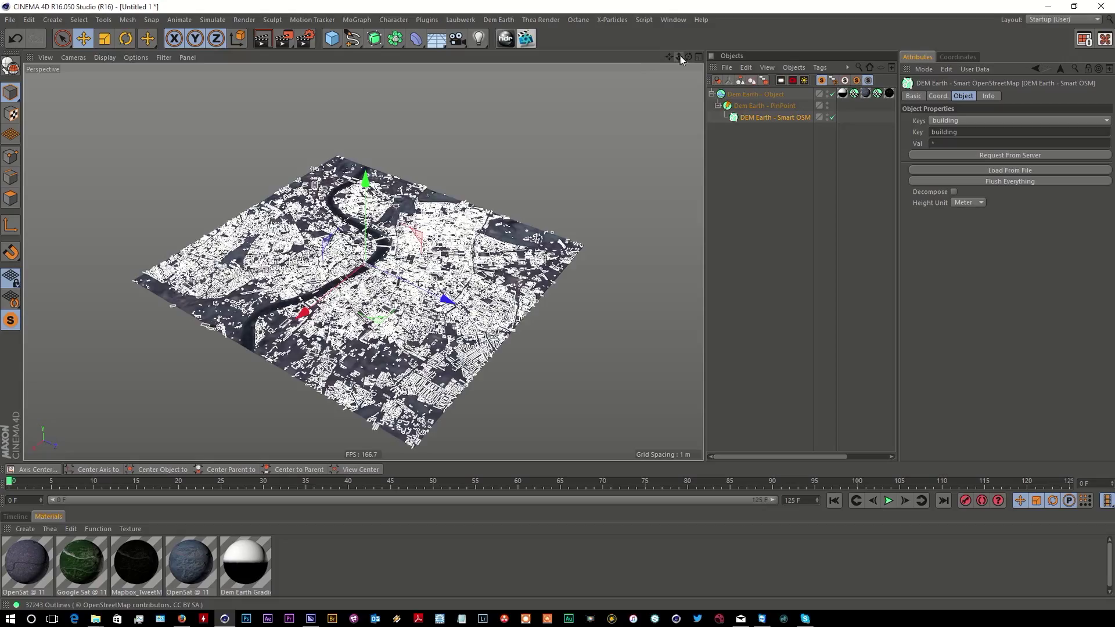
drag(680, 57, 366, 67)
drag(680, 57, 738, 57)
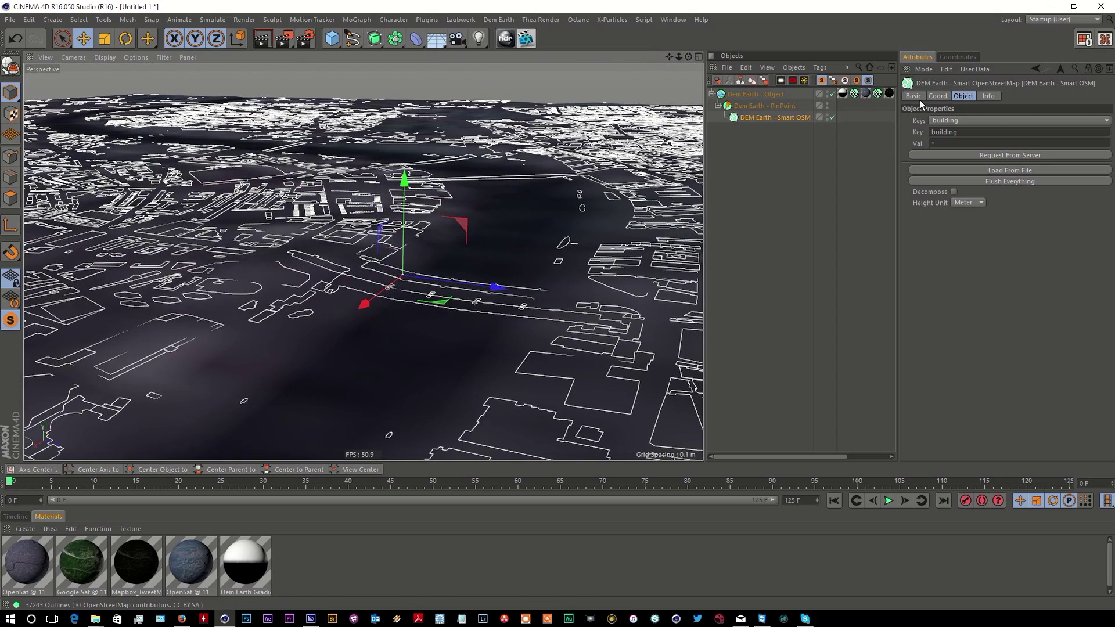
- Try a lower height amplification on the terrain object and reset it to 0%
click(749, 96)
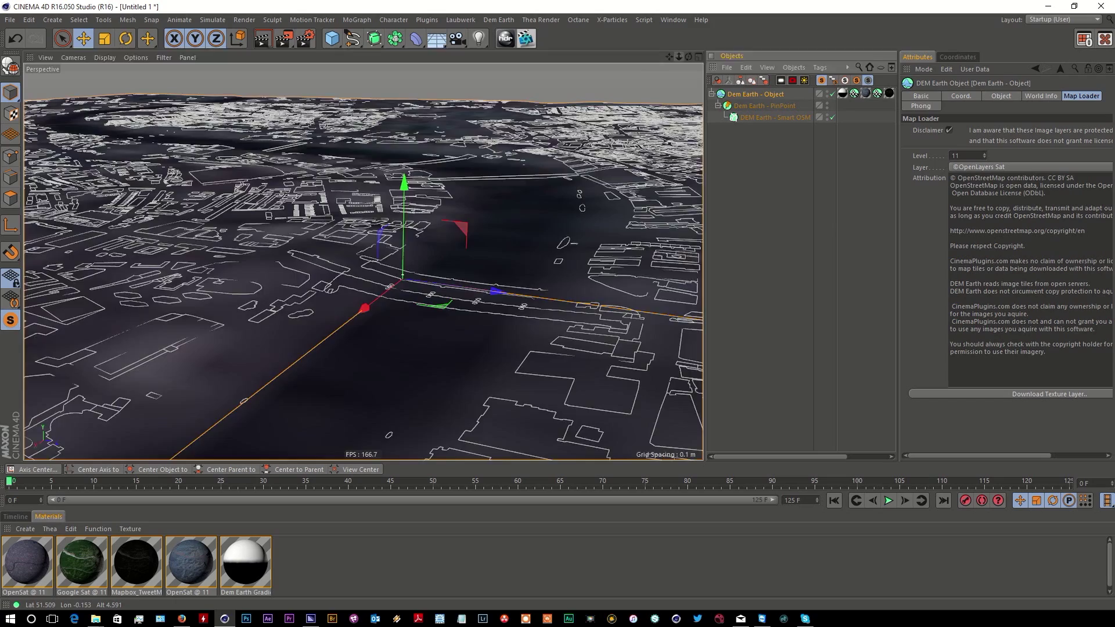
mouse_move(678, 57)
mouse_down()
mouse_move(650, 57)
mouse_move(691, 57)
mouse_up()
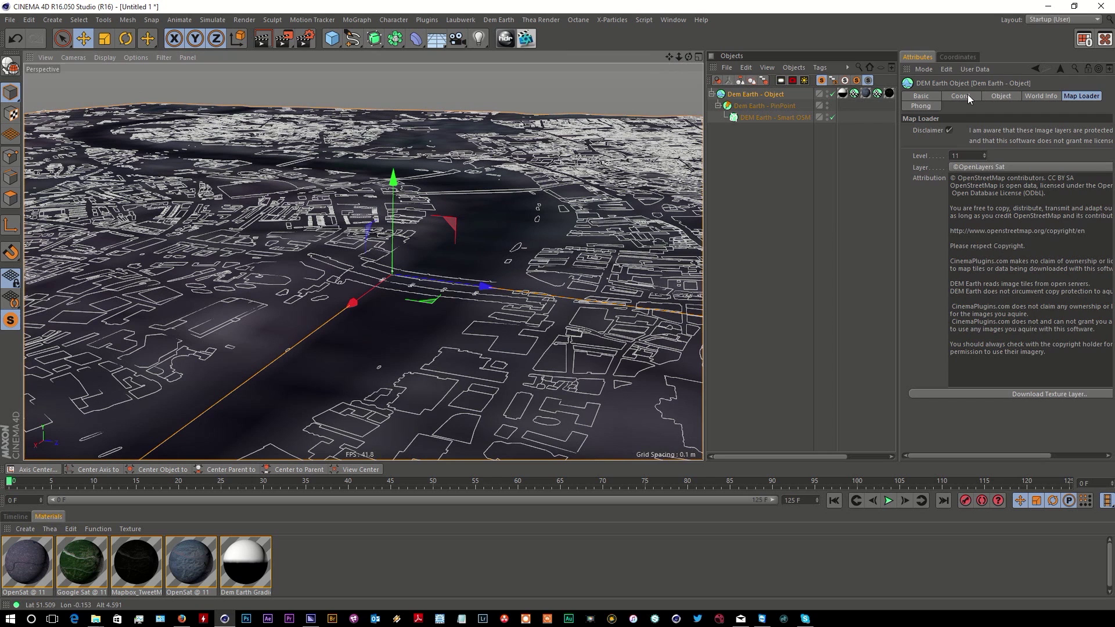
click(998, 96)
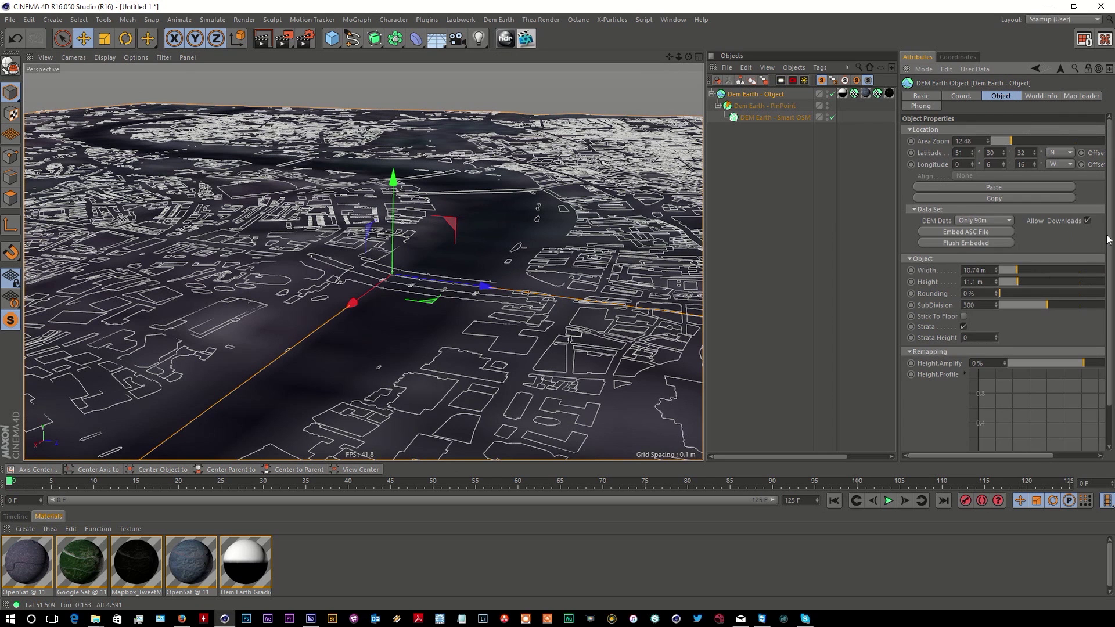
drag(1107, 235, 1097, 281)
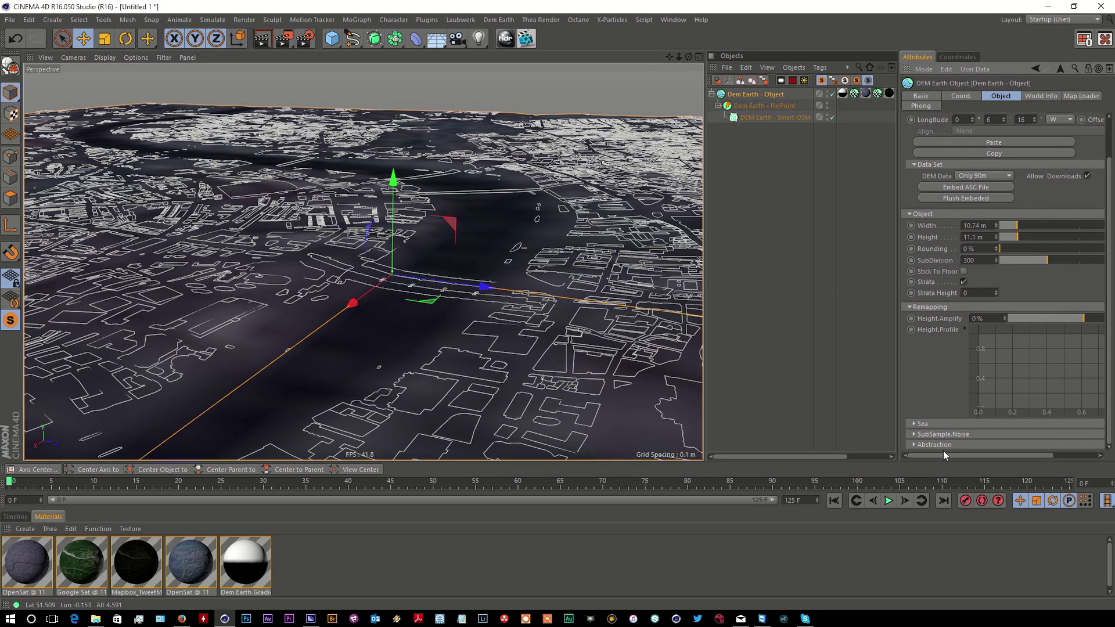
mouse_move(1084, 323)
mouse_down()
mouse_move(1114, 317)
mouse_move(1064, 325)
mouse_move(1114, 320)
mouse_move(1072, 334)
mouse_up()
click(998, 321)
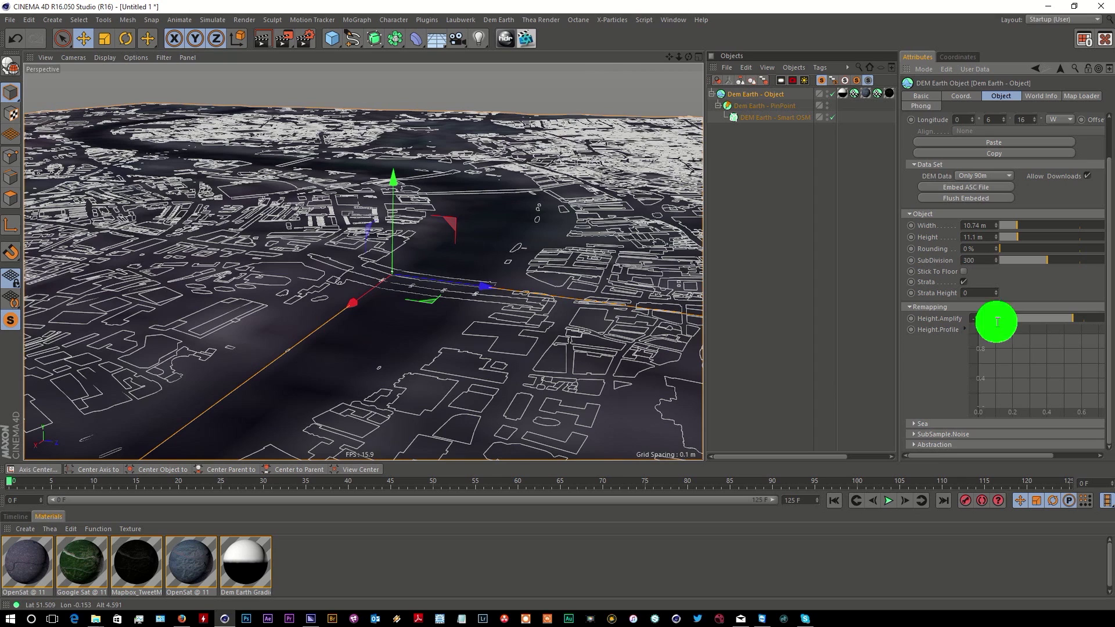
text(0)
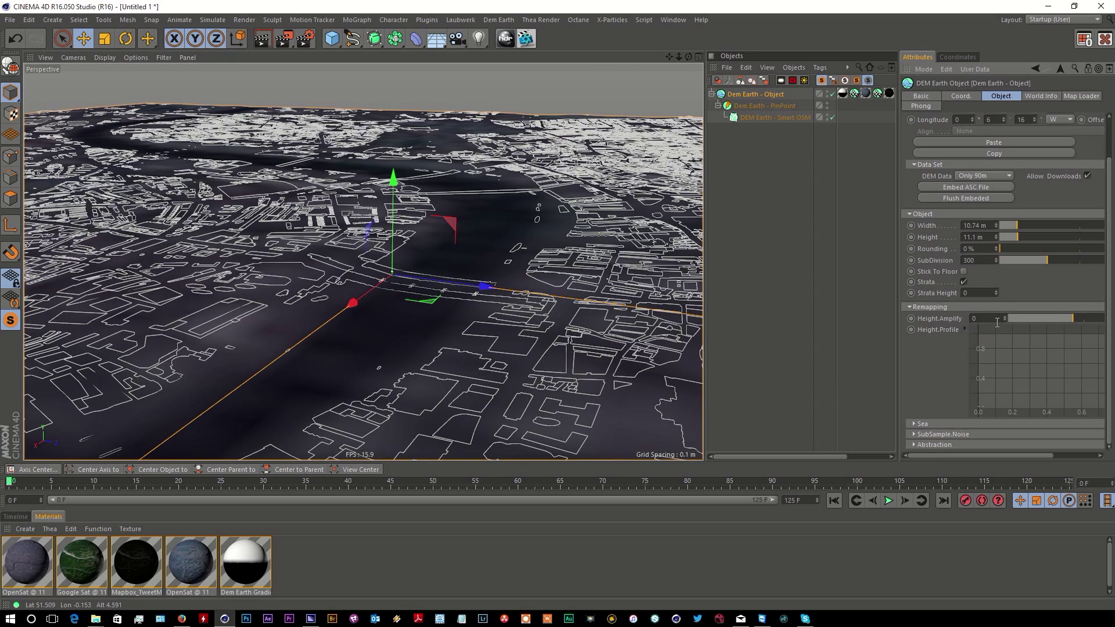
key(Return)
- Add a DEM Earth Smart Extruder under the PinPoint and nest the Smart OSM object inside it to extrude the building outlines
mouse_move(689, 57)
mouse_down()
mouse_move(609, 116)
mouse_move(512, 164)
mouse_up()
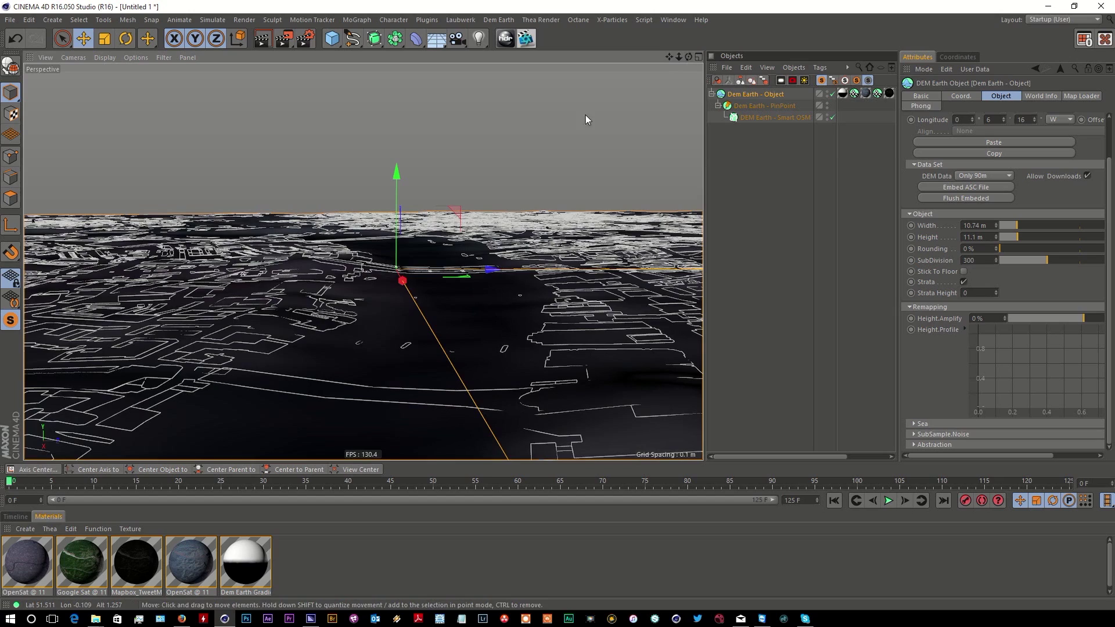
mouse_move(678, 57)
mouse_down()
mouse_move(706, 57)
mouse_move(415, 90)
mouse_up()
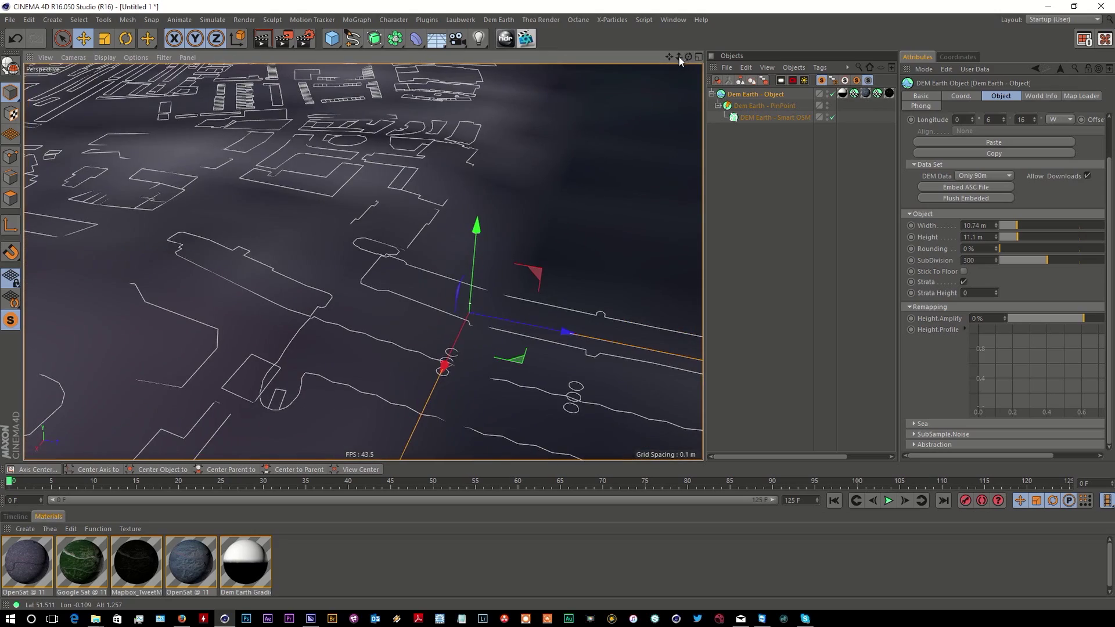
drag(680, 61, 650, 62)
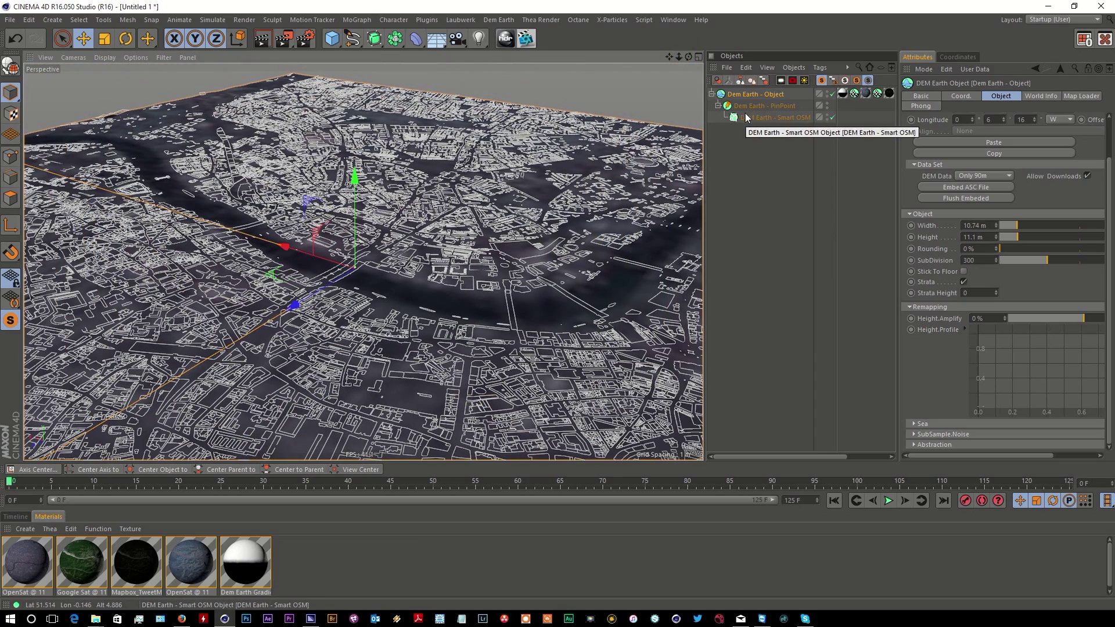
click(498, 19)
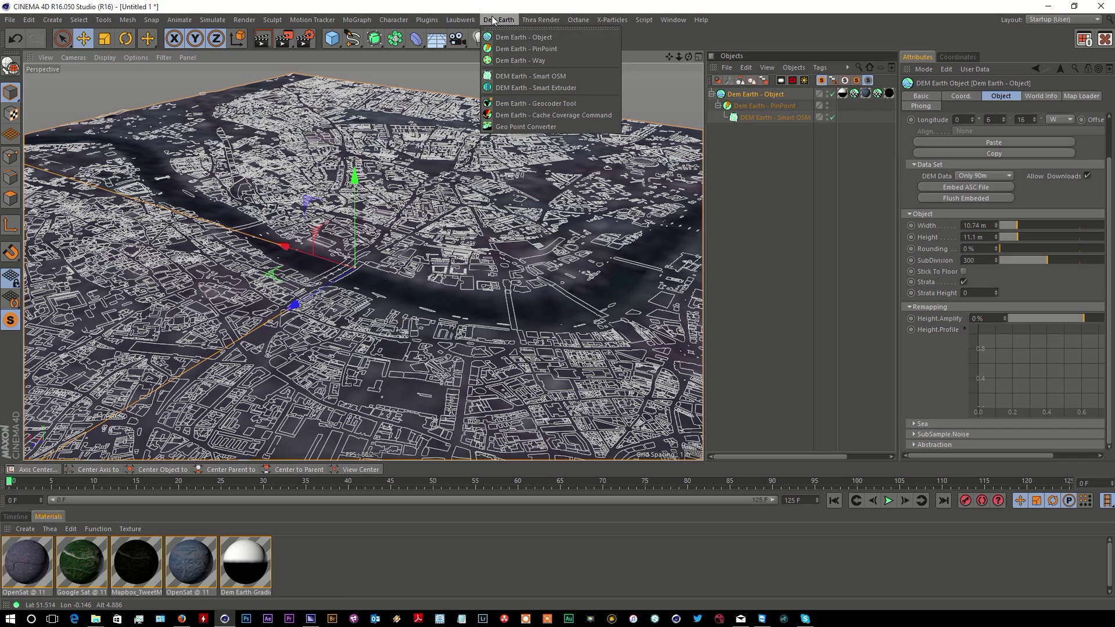
click(525, 88)
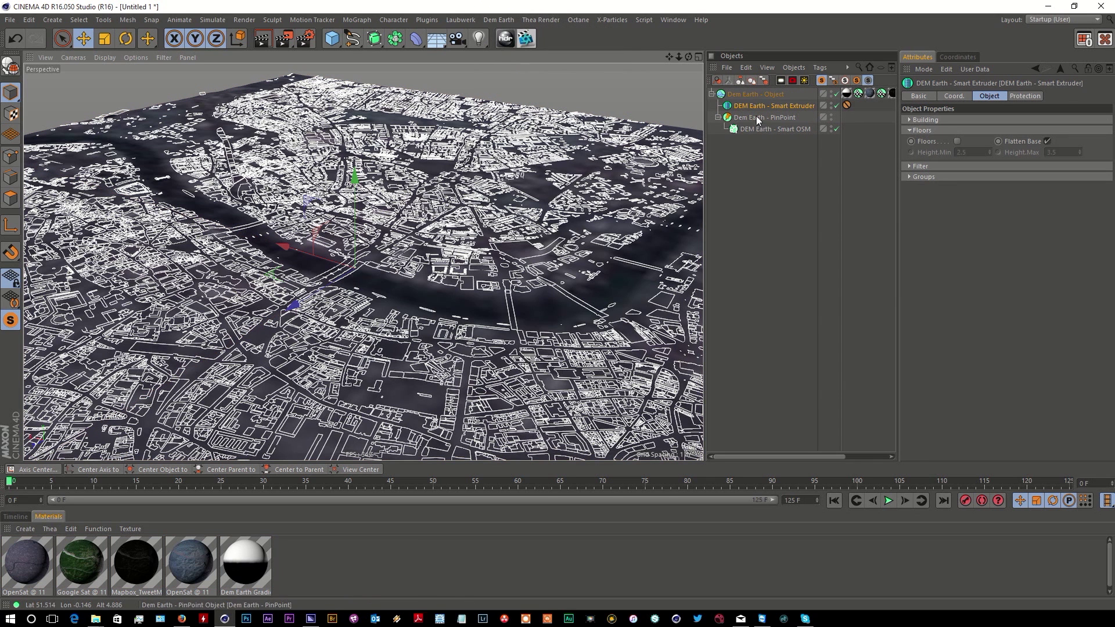
drag(750, 119, 772, 115)
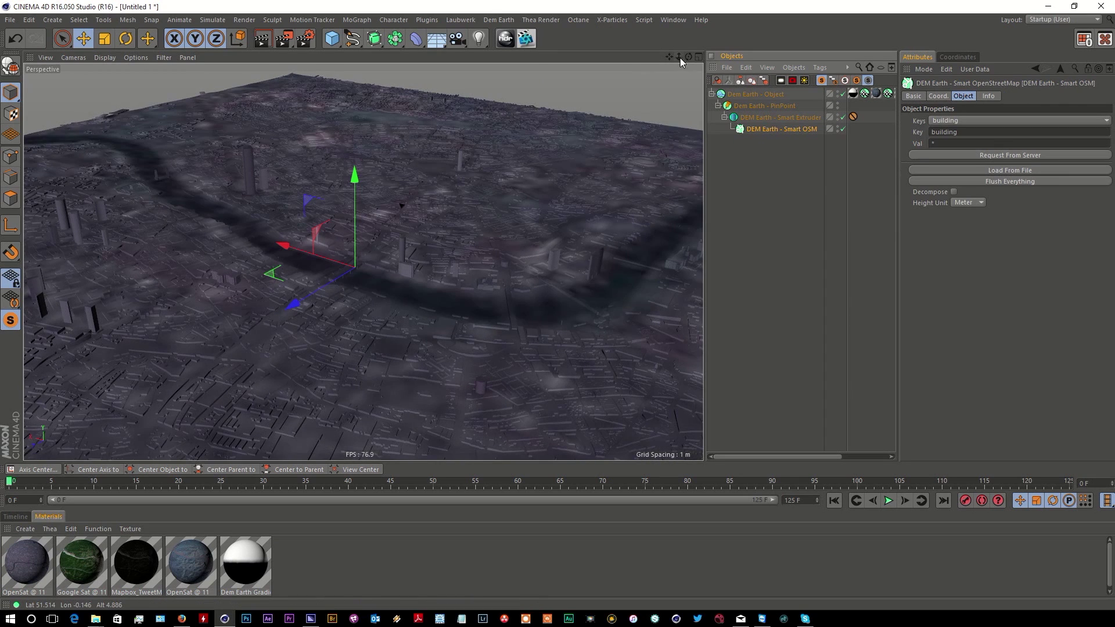
- Examine the extruded buildings along the river and around the tall towers from low and elevated viewpoints
drag(681, 58, 688, 57)
drag(558, 65, 552, 66)
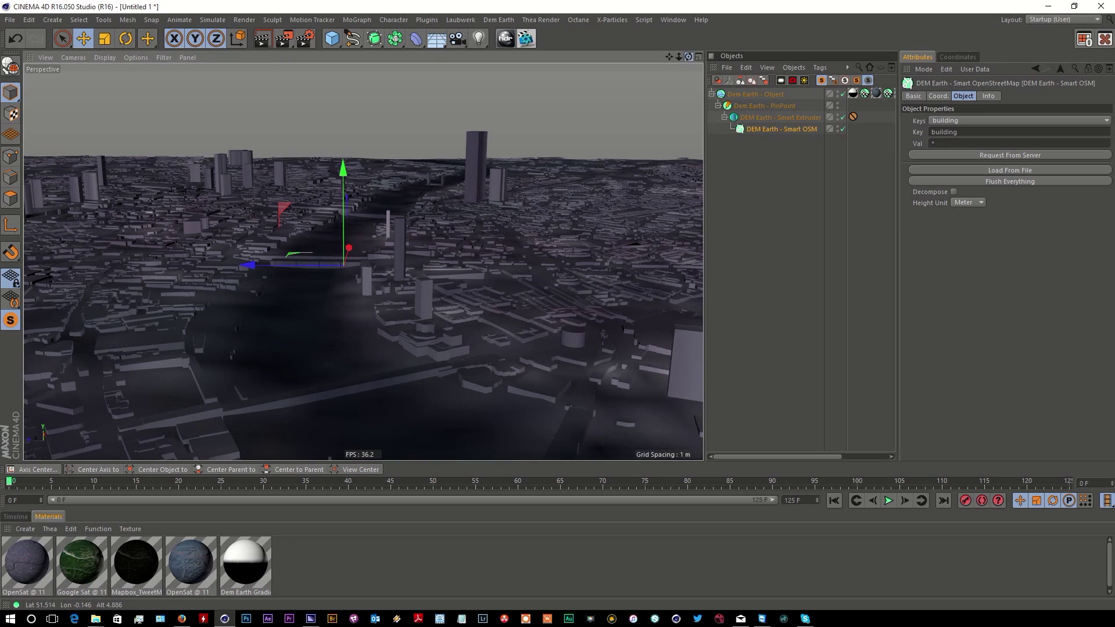
mouse_move(689, 55)
mouse_down()
mouse_move(656, 73)
mouse_move(700, 57)
mouse_up()
drag(633, 80, 630, 80)
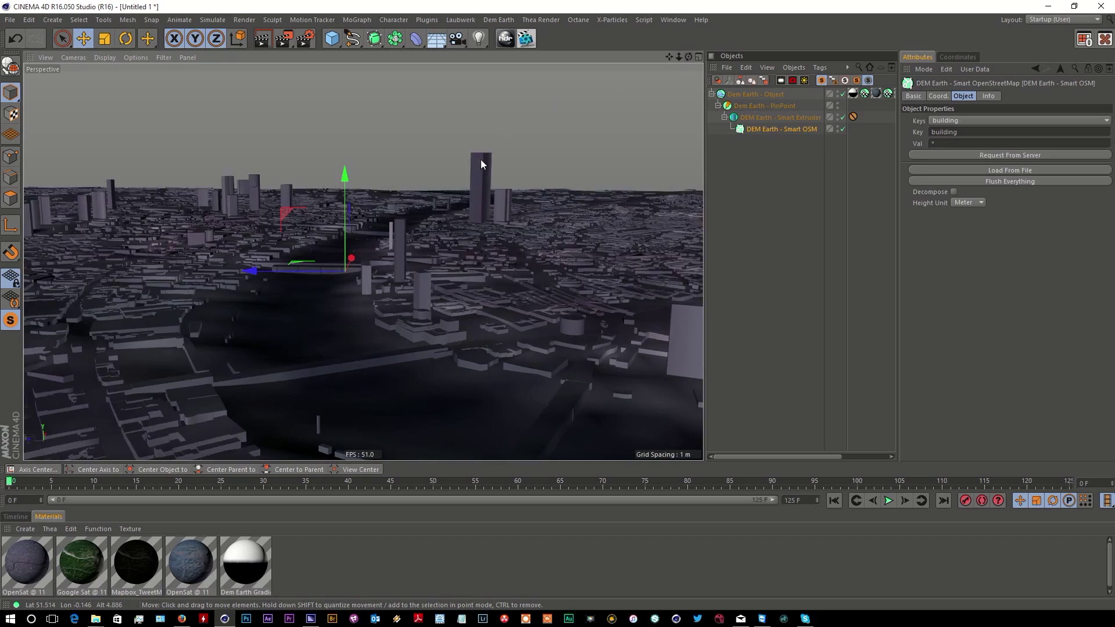
click(480, 166)
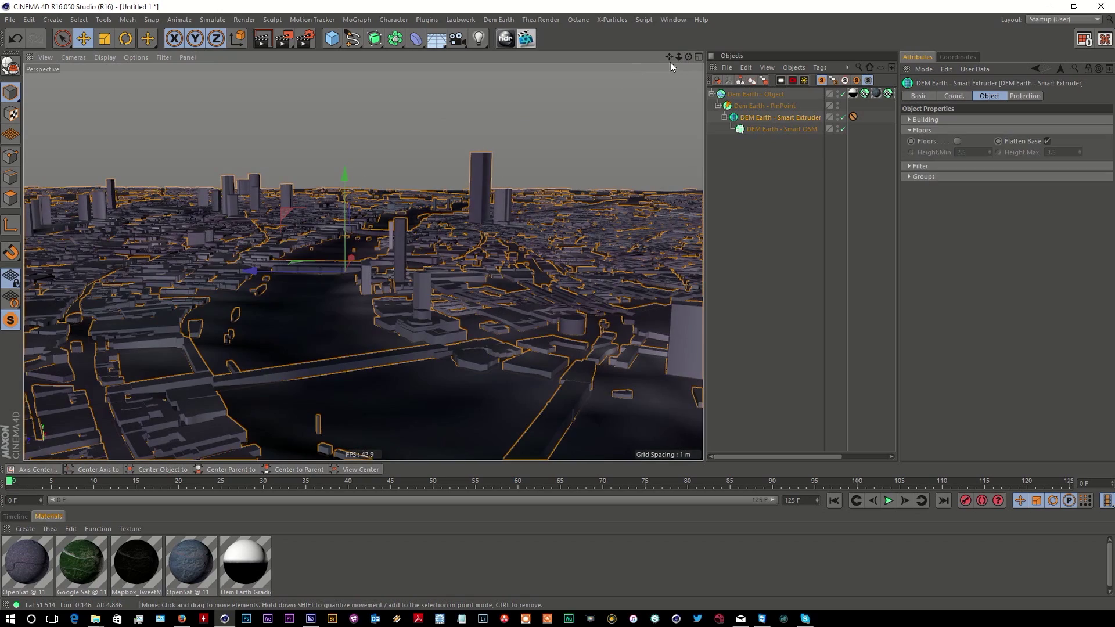
mouse_move(688, 56)
mouse_down()
mouse_move(604, 106)
mouse_move(715, 67)
mouse_move(758, 77)
mouse_up()
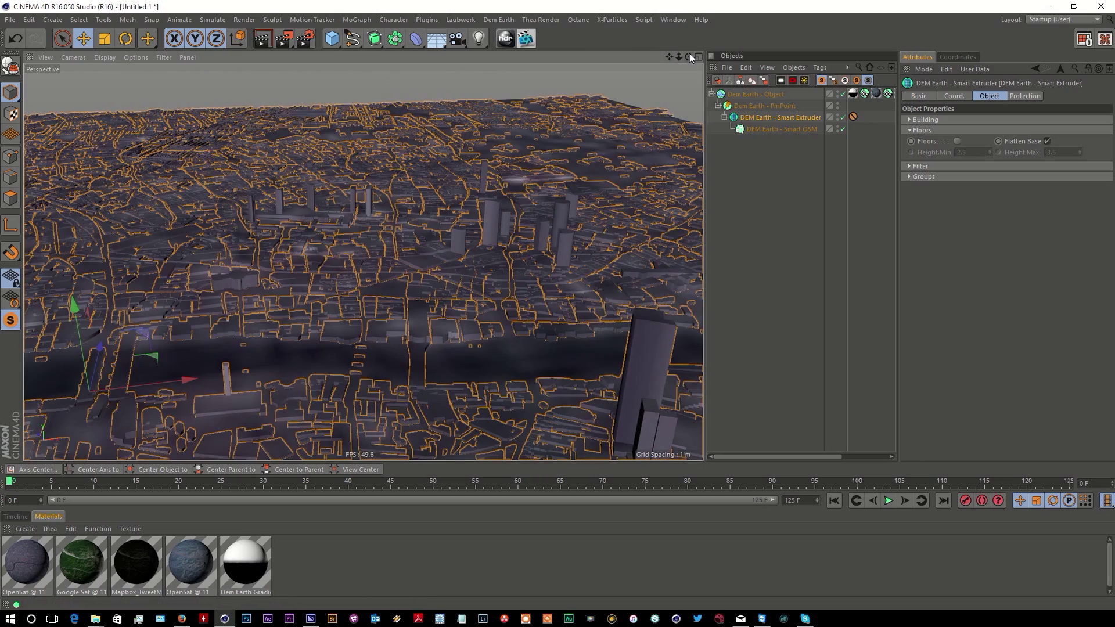
drag(688, 56, 496, 116)
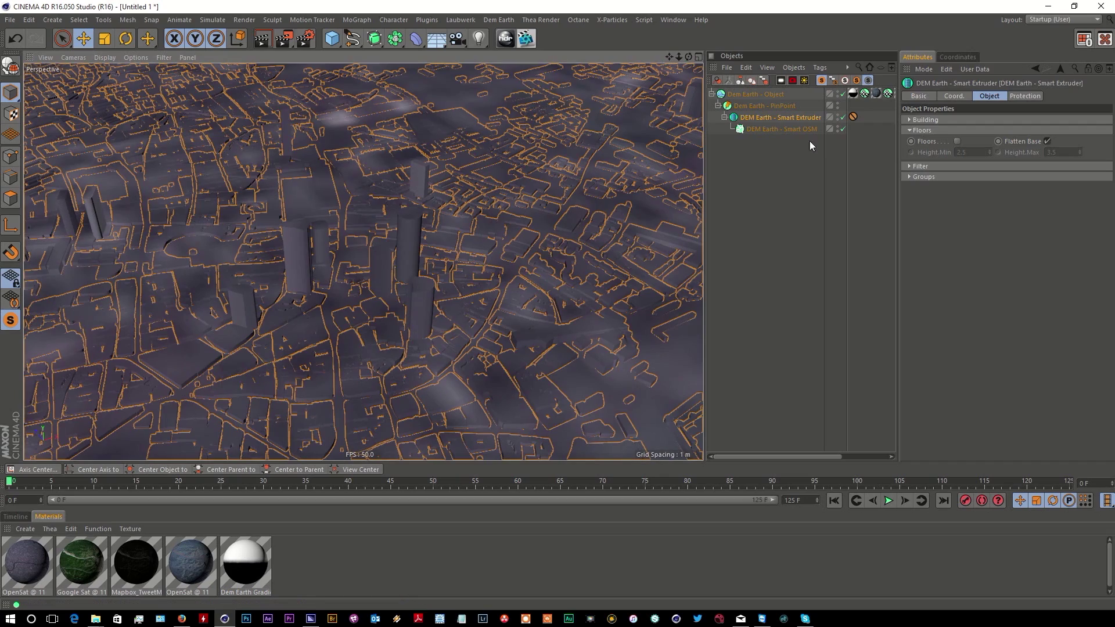
- Enable Override Height on the Smart Extruder and try a maximum building height of 100
drag(679, 56, 689, 87)
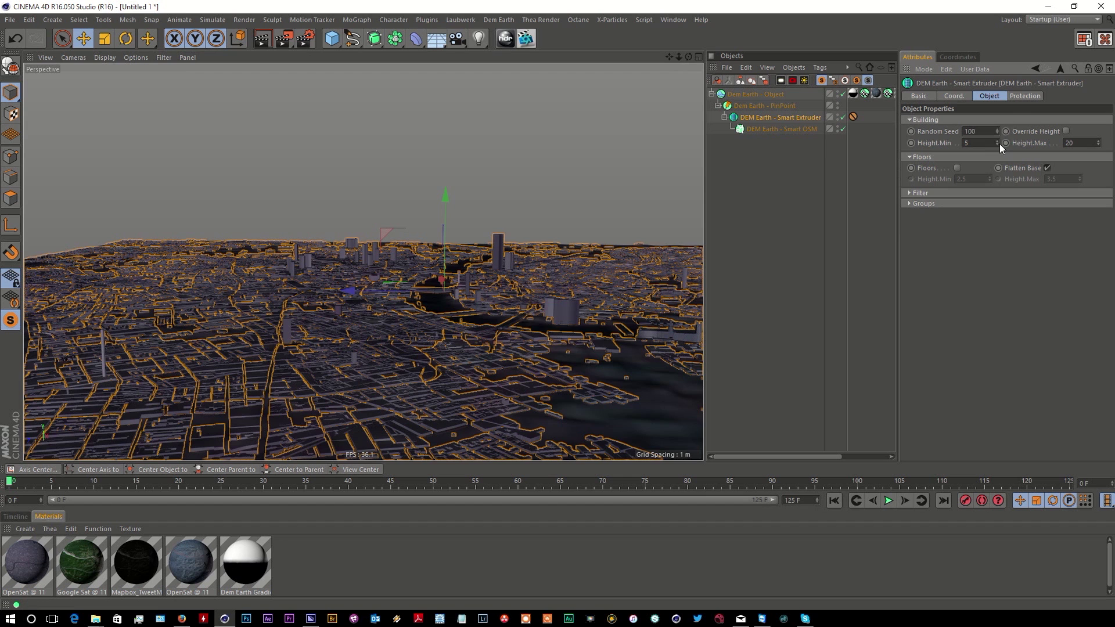
click(996, 146)
click(997, 141)
drag(1096, 141, 1098, 115)
click(1066, 131)
click(1081, 142)
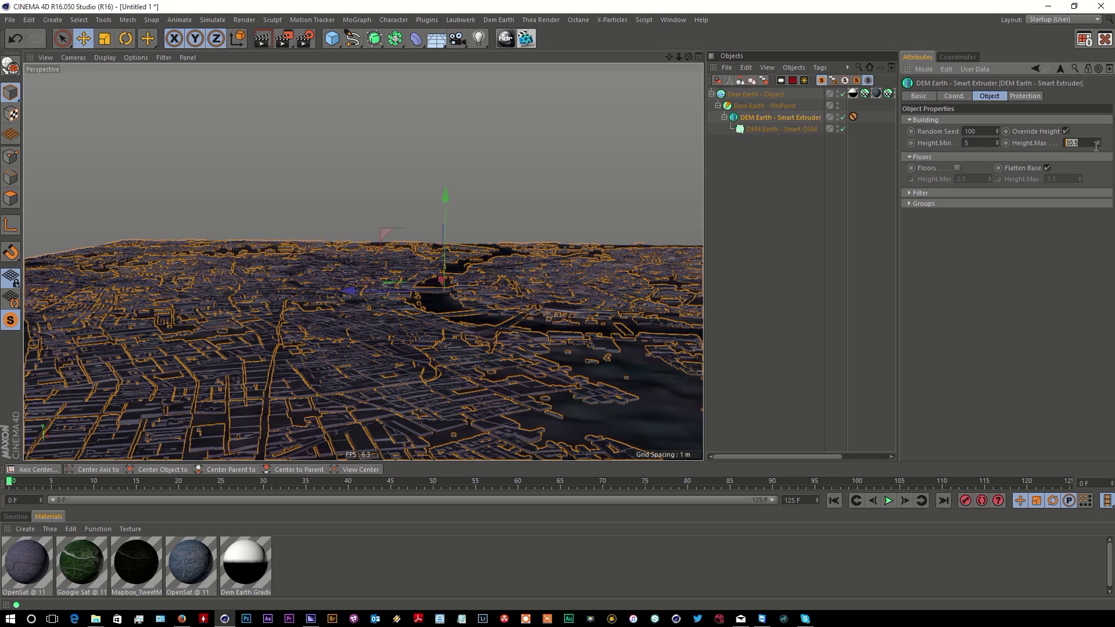
text(100)
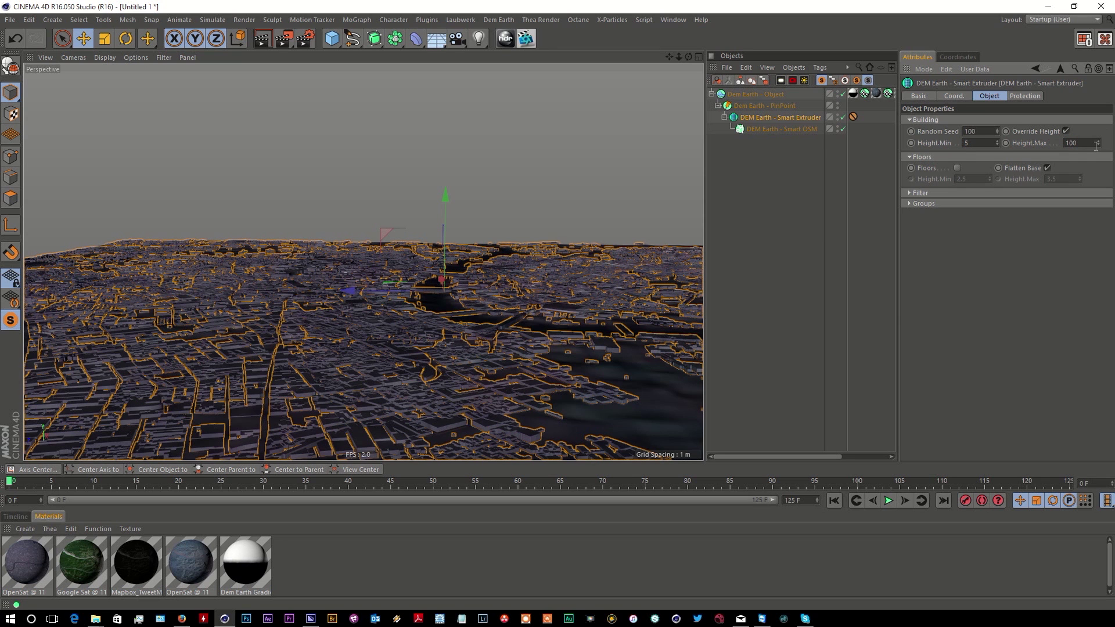
- Try a maximum building height of 2000 on the Smart Extruder and look over the exaggerated skyline
click(1096, 145)
text(2000)
key(Return)
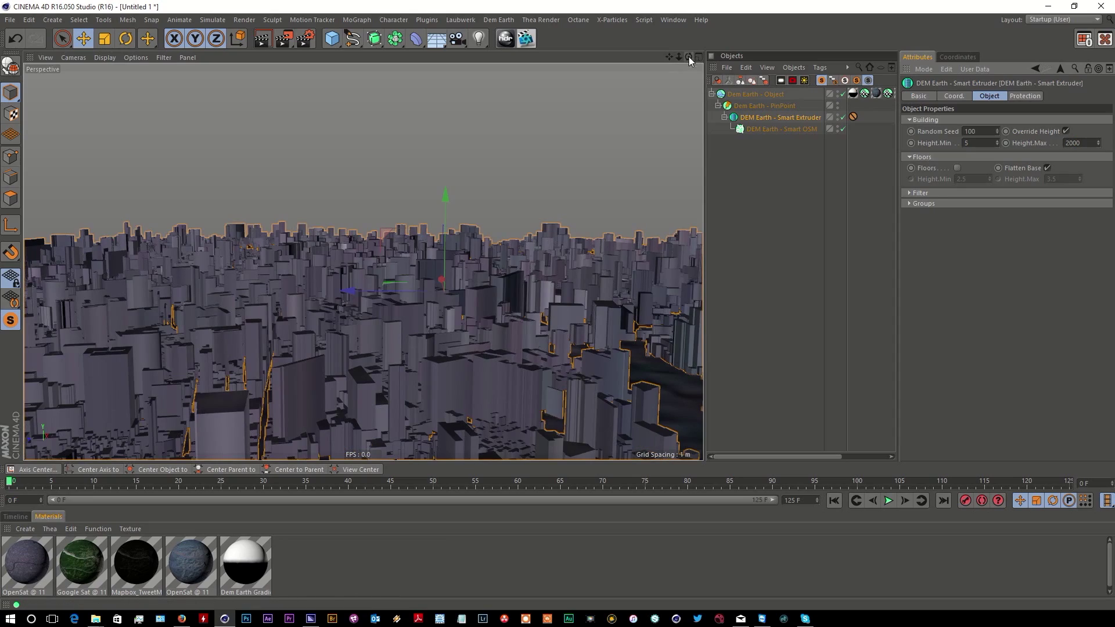
drag(689, 57, 805, 96)
drag(689, 122, 689, 88)
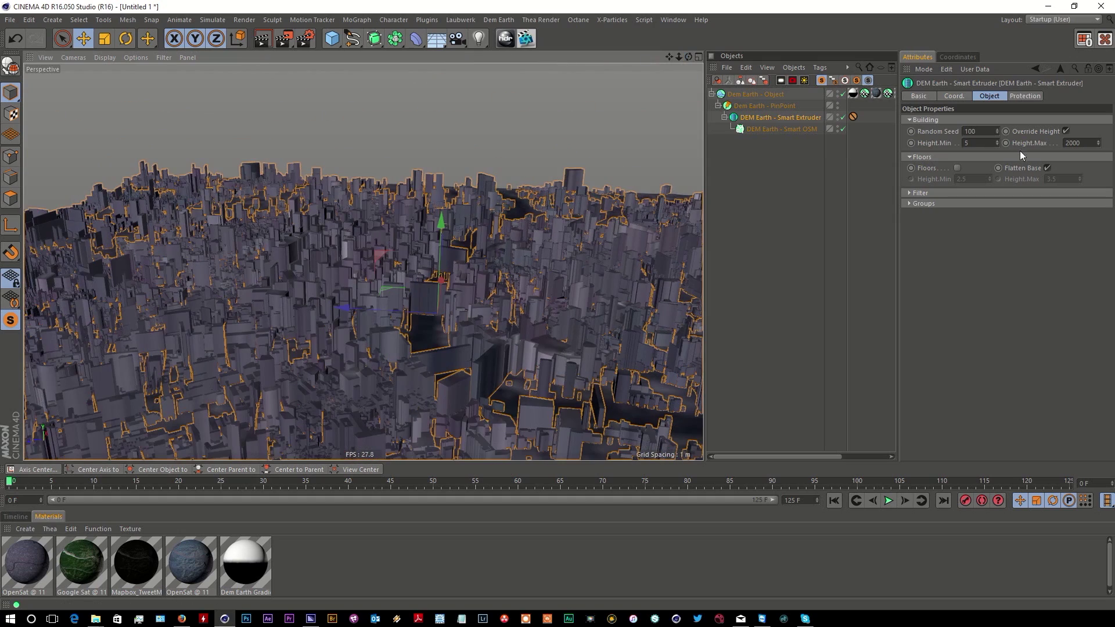
- Turn off Override Height and restore the Smart Extruder's maximum building height to 20
click(1066, 131)
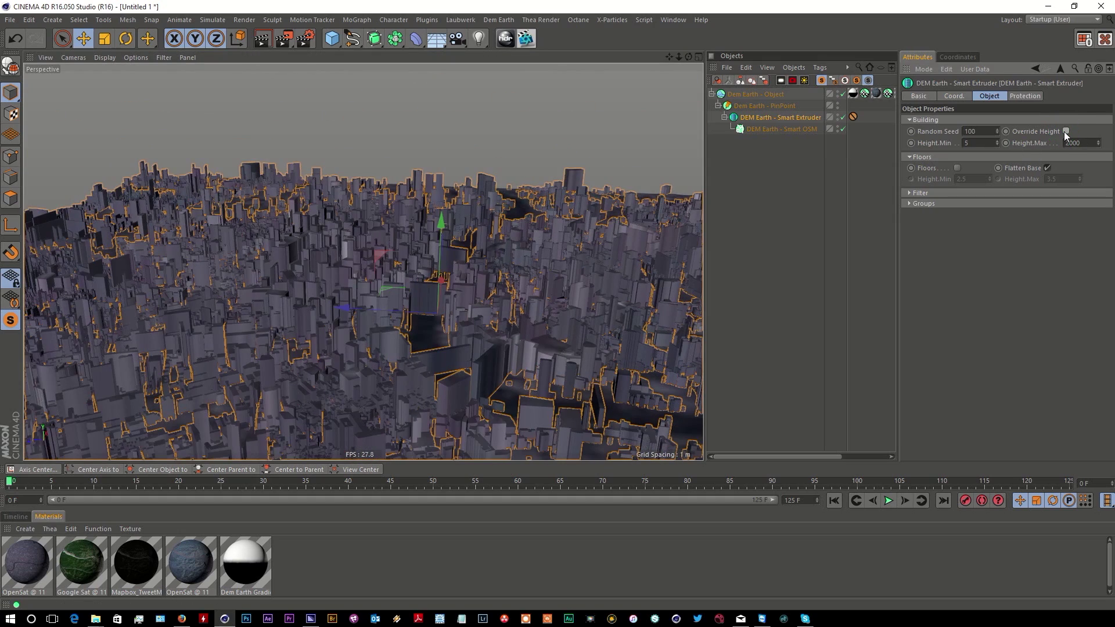
click(1080, 142)
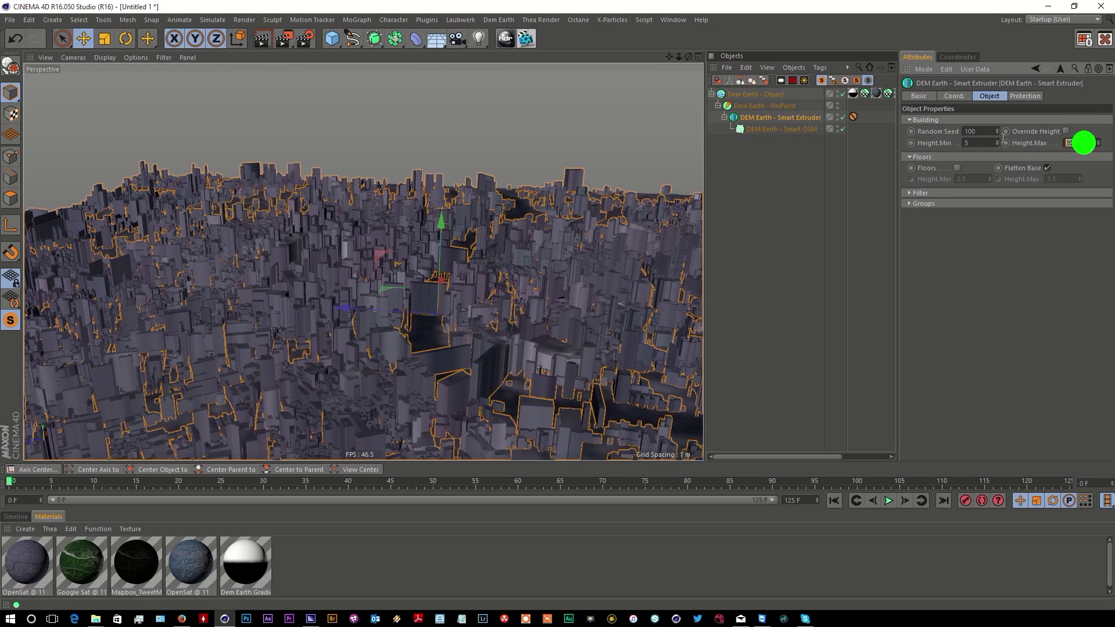
text(2)
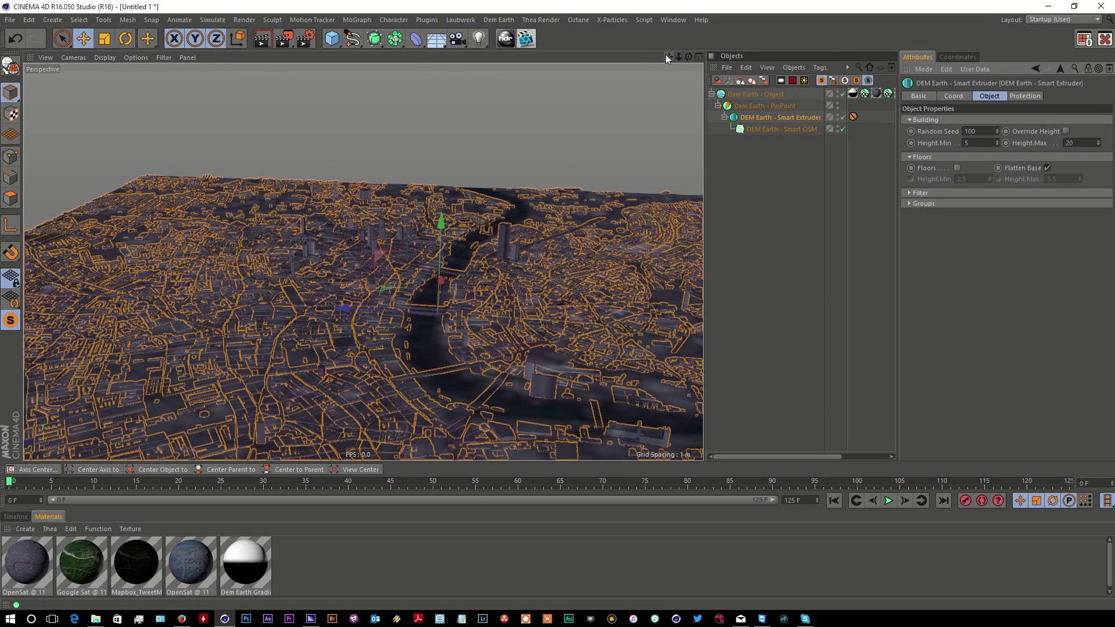
drag(667, 56, 561, 1)
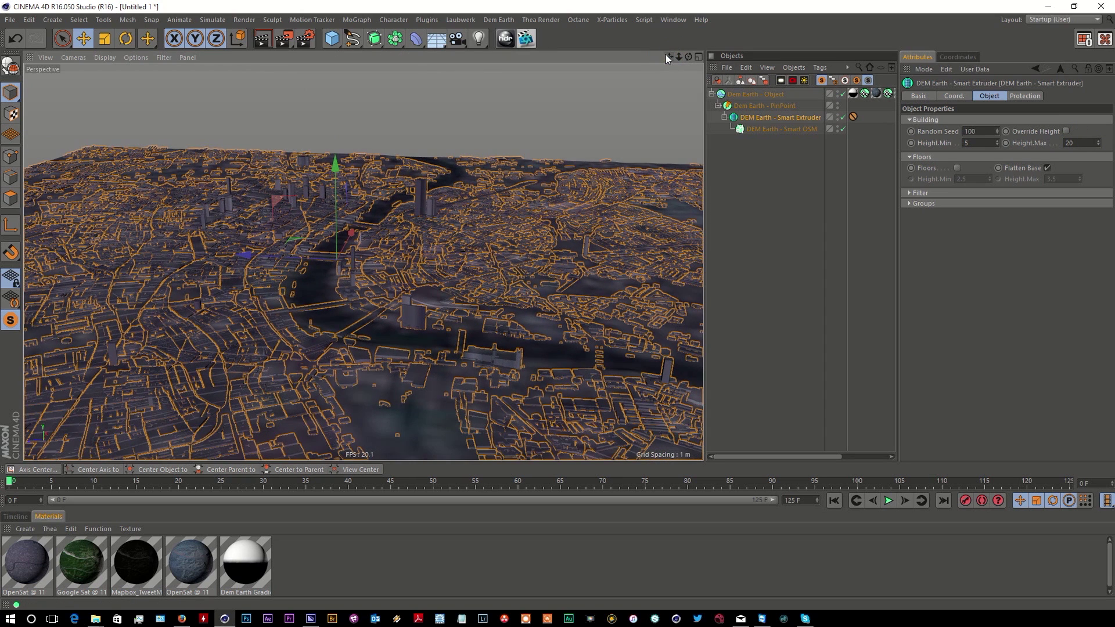
- Make the Smart Extruder editable, inspect its polygon child, and undo the conversion
click(794, 116)
key(c)
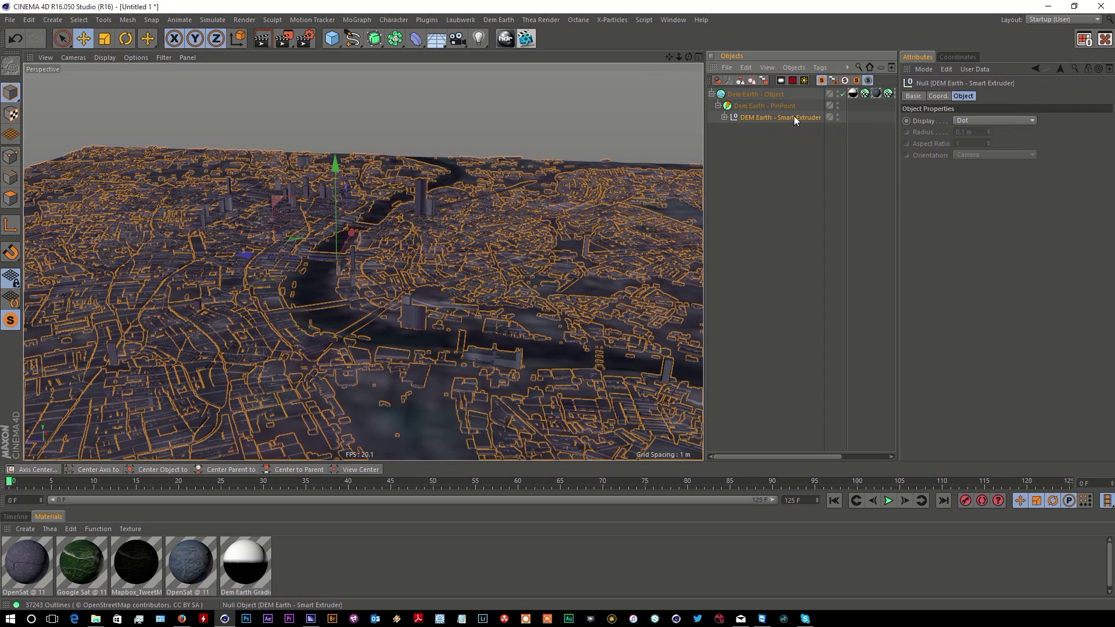
click(724, 117)
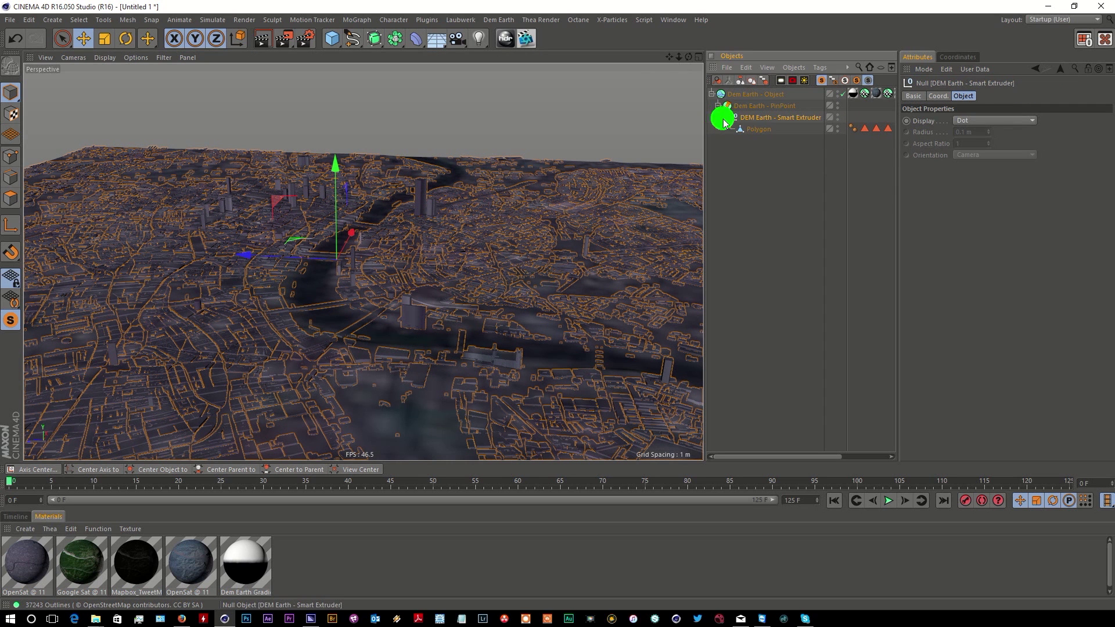
click(754, 131)
key(ctrl+z)
key(ctrl+z)
- Disable the Smart Extruder, convert the Smart OSM object to editable splines, and inspect the Closed and Open splines
click(758, 127)
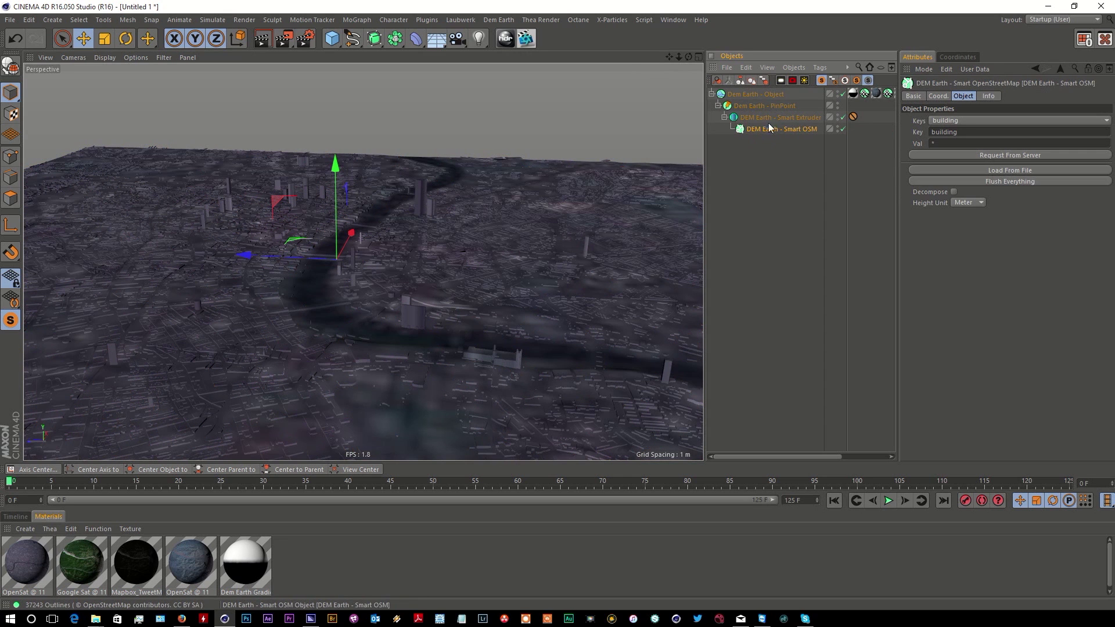
click(843, 118)
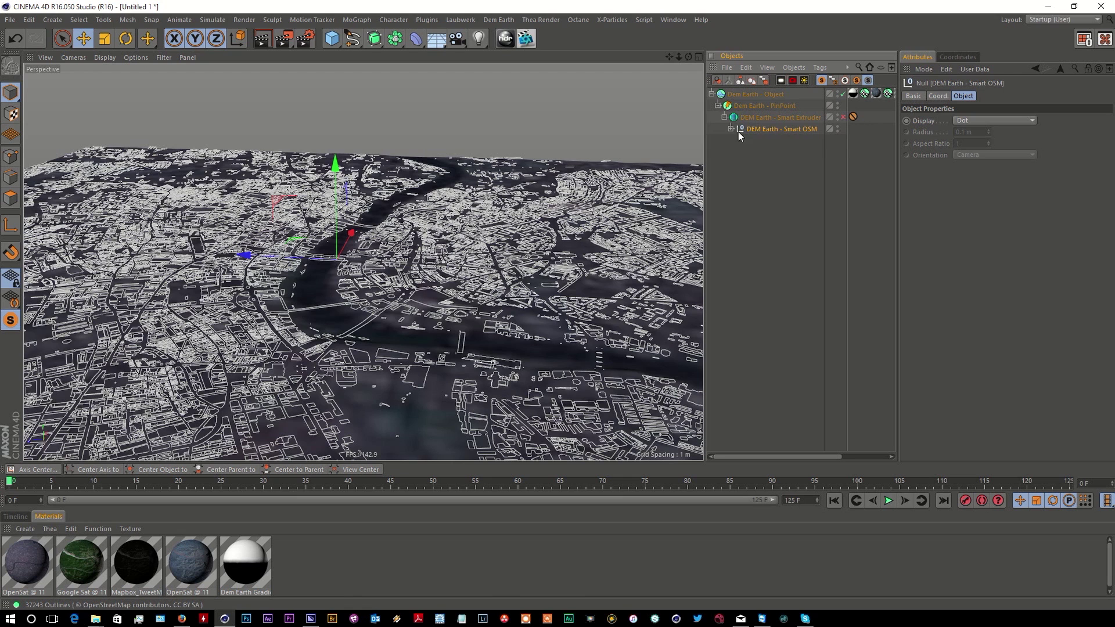
click(730, 129)
click(759, 140)
click(760, 152)
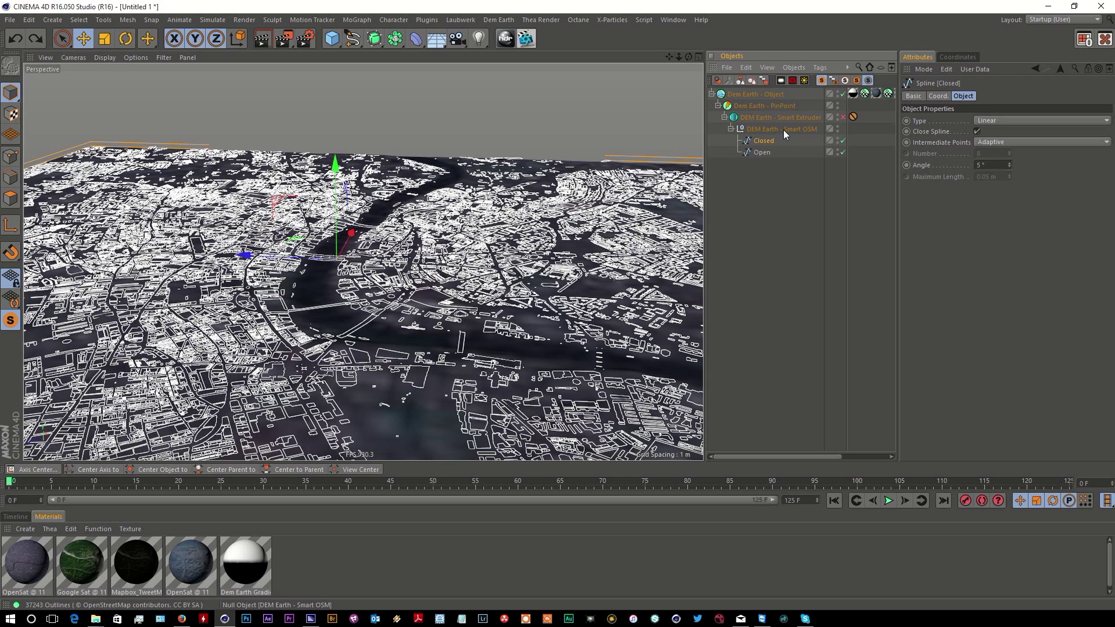
- Undo the Smart OSM conversion and re-enable the Smart Extruder to view the extruded riverside buildings
key(ctrl+z)
key(ctrl+z)
key(ctrl+z)
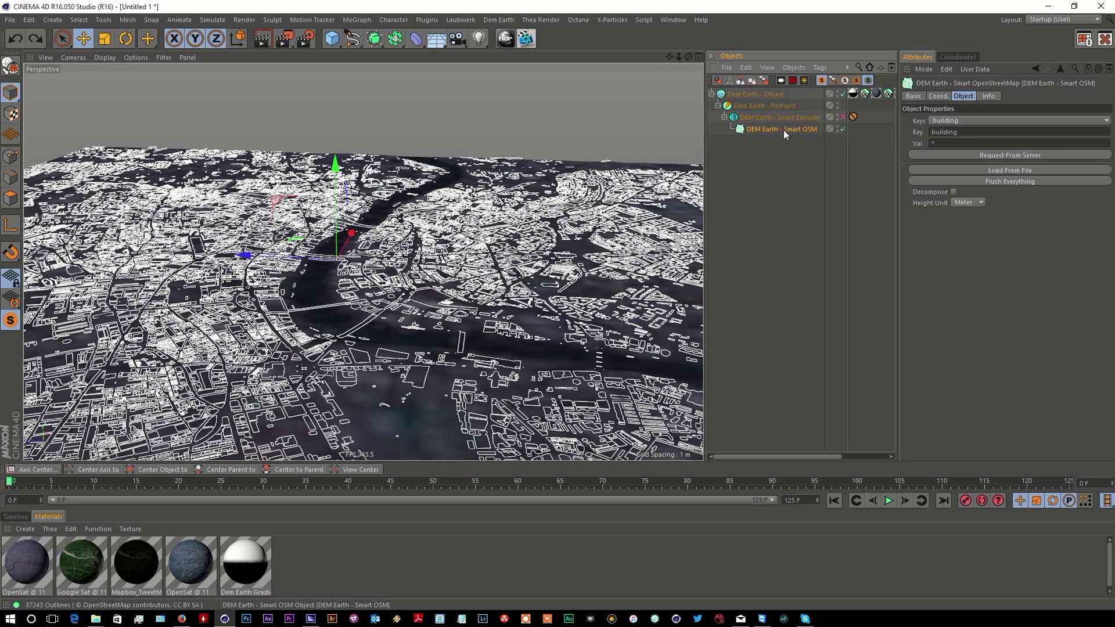
click(843, 117)
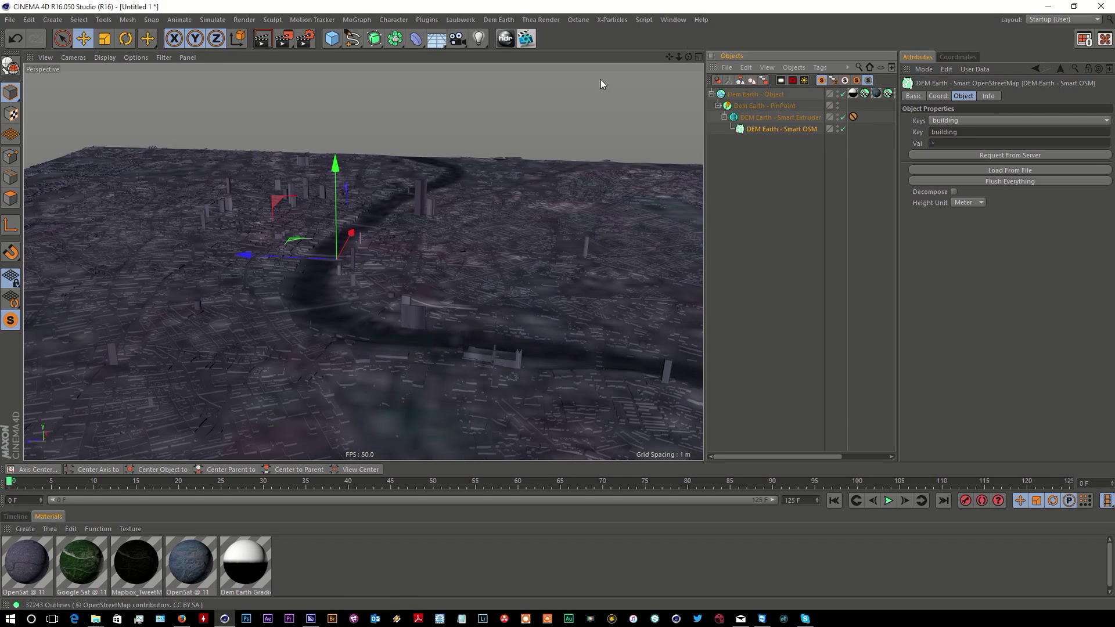
drag(689, 57, 299, 36)
drag(681, 56, 471, 278)
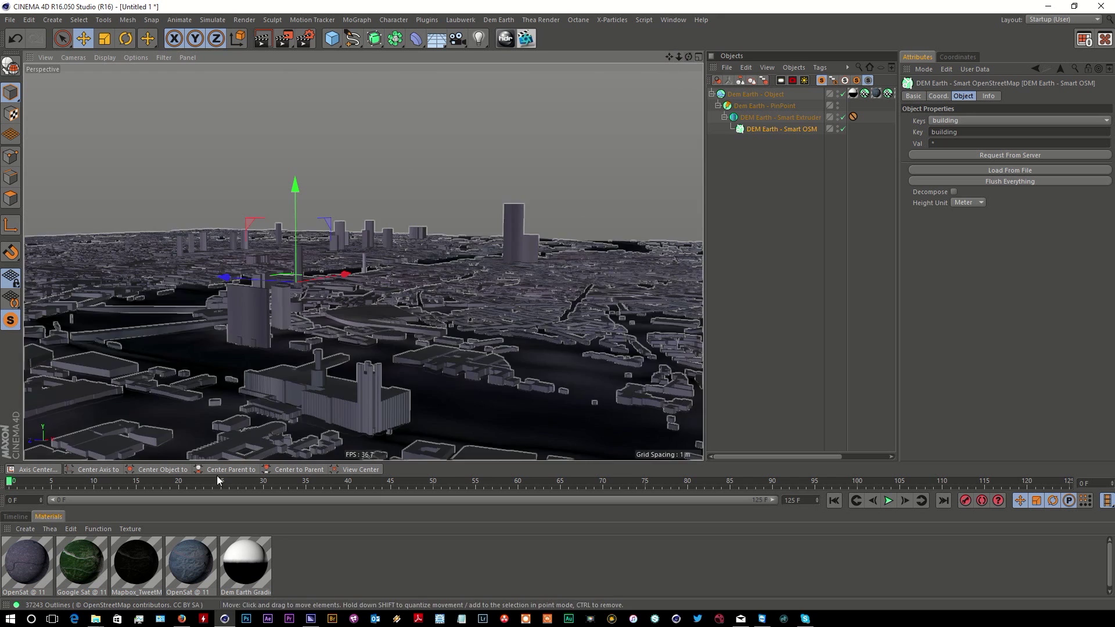
- Switch to Firefox and search the web for "cinemalugins" to find the plugin developer's site
click(182, 619)
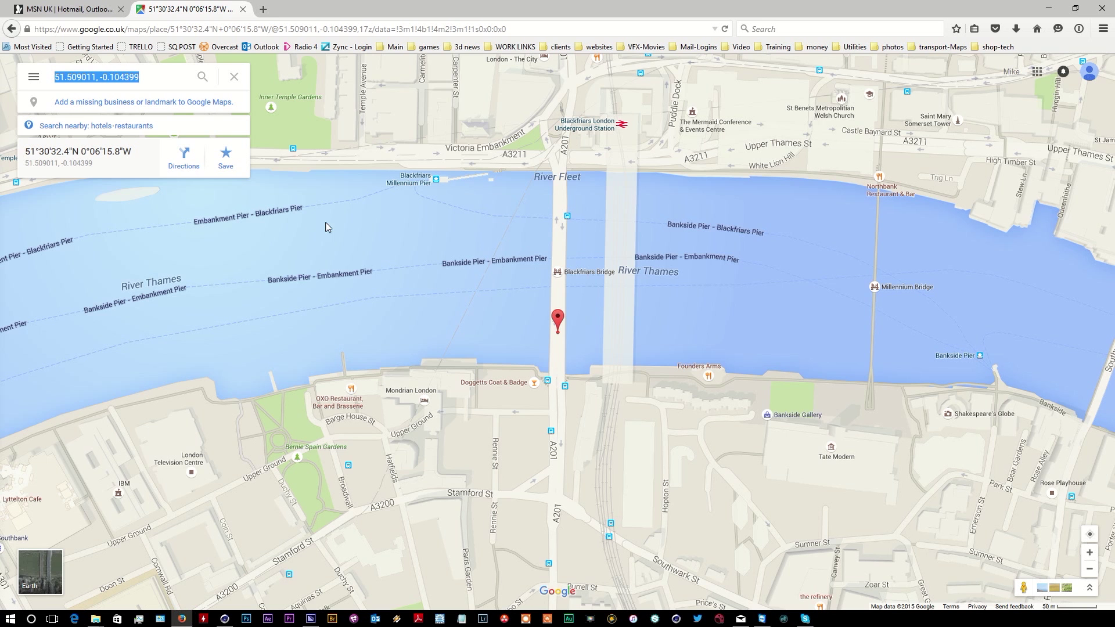
click(313, 25)
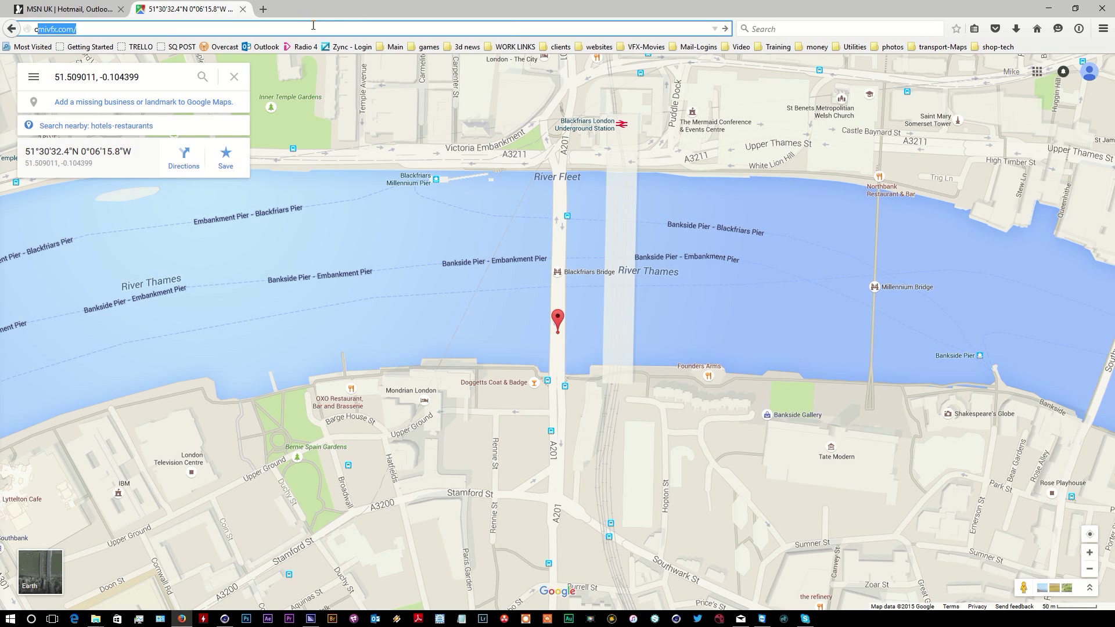
text(cinemalugins)
key(Return)
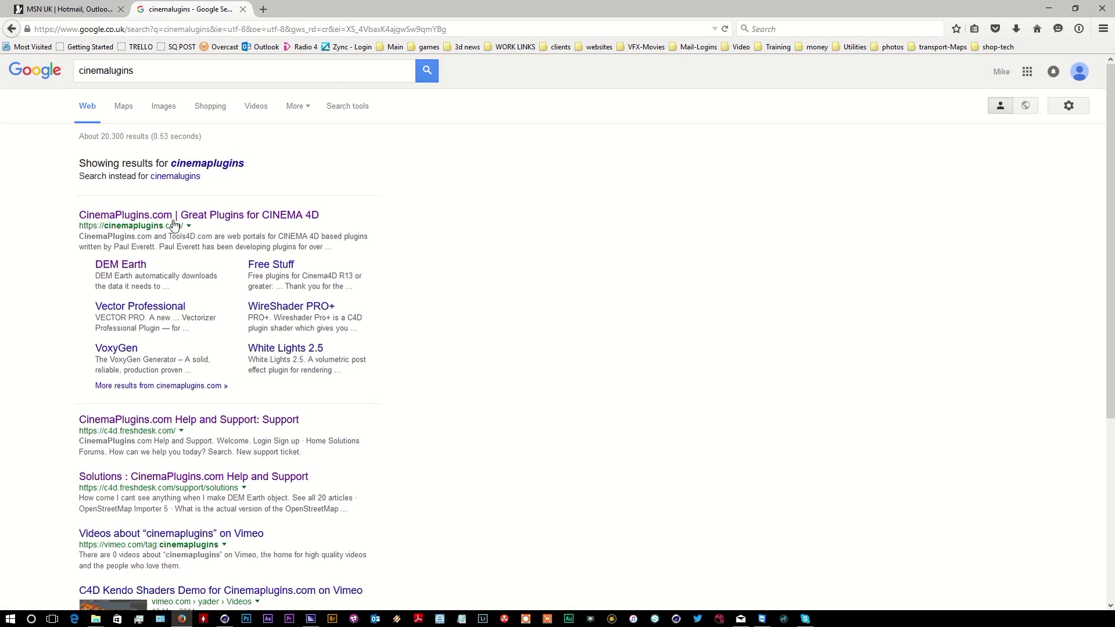
- Open the DEM Earth 3 page on CinemaPlugins.com and proceed to its purchase checkout
click(172, 219)
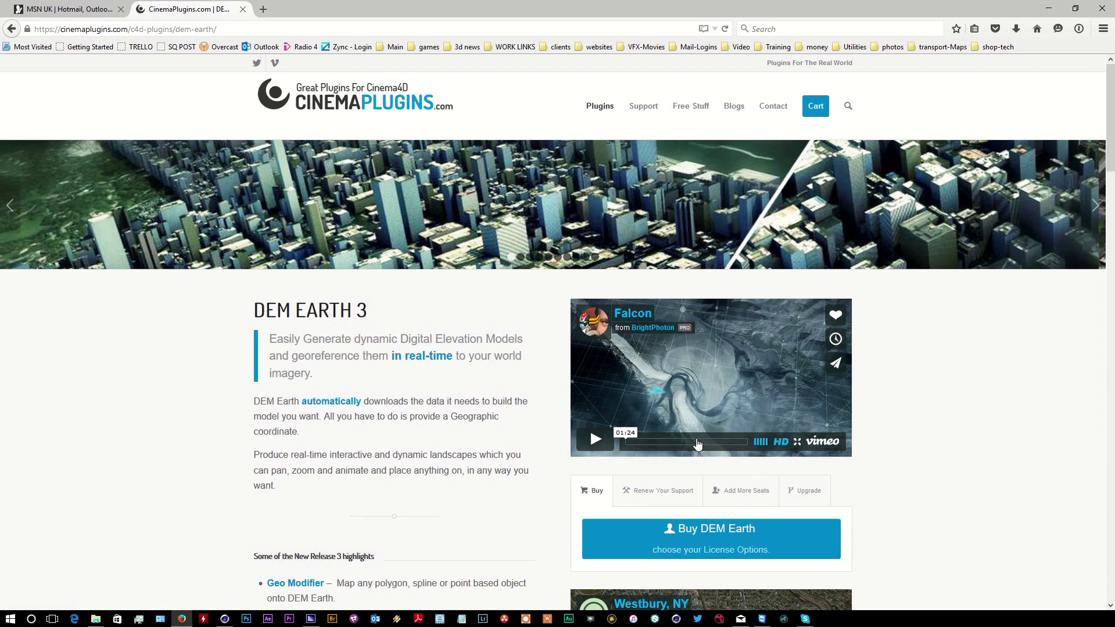
scroll(694, 475, down, 3)
click(687, 405)
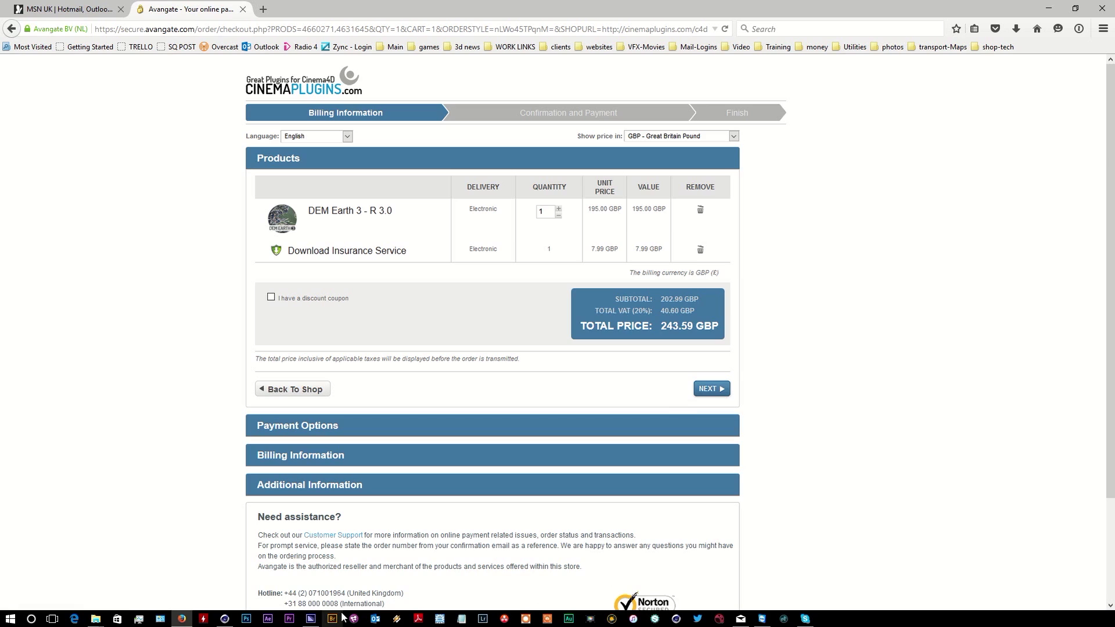
- Switch back to Cinema 4D, examine the extruded city from several angles, and clear the object selection
click(225, 618)
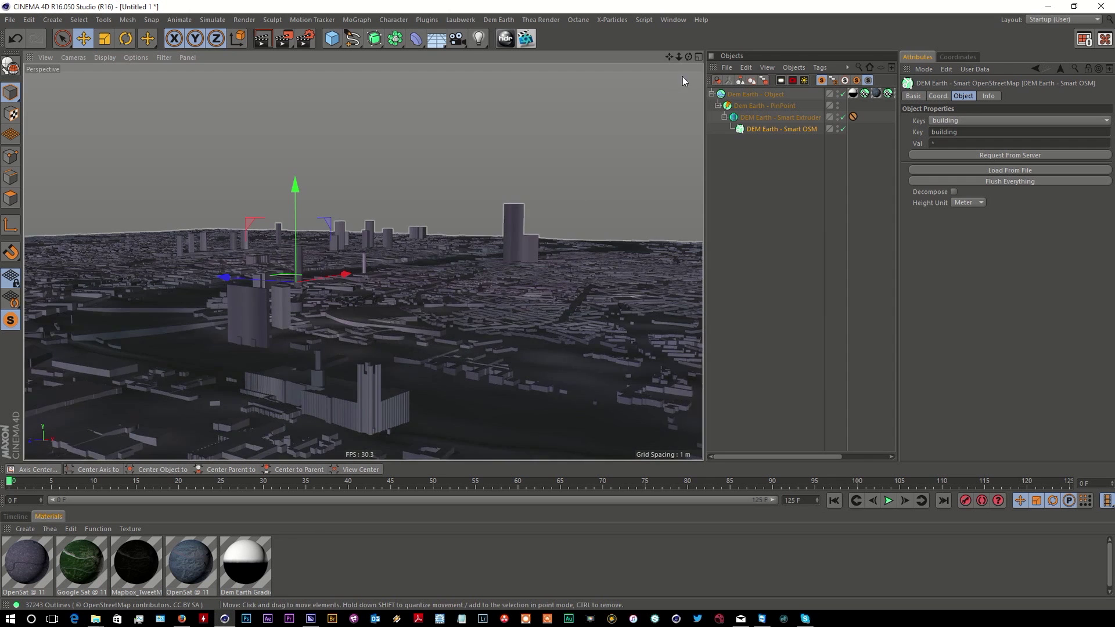
drag(688, 56, 682, 46)
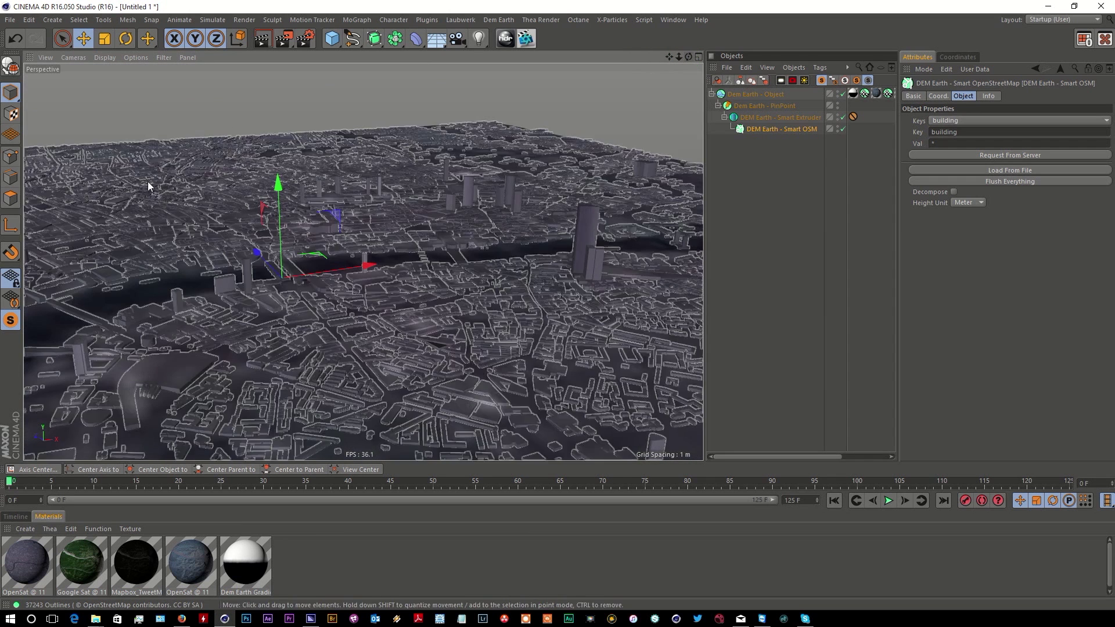
click(10, 20)
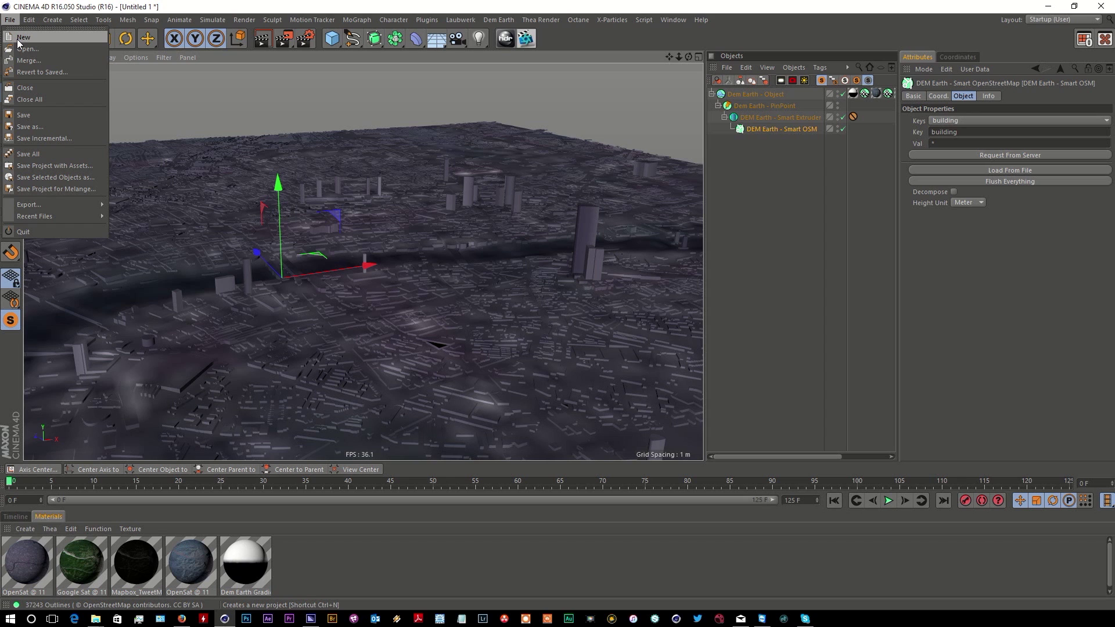
click(529, 101)
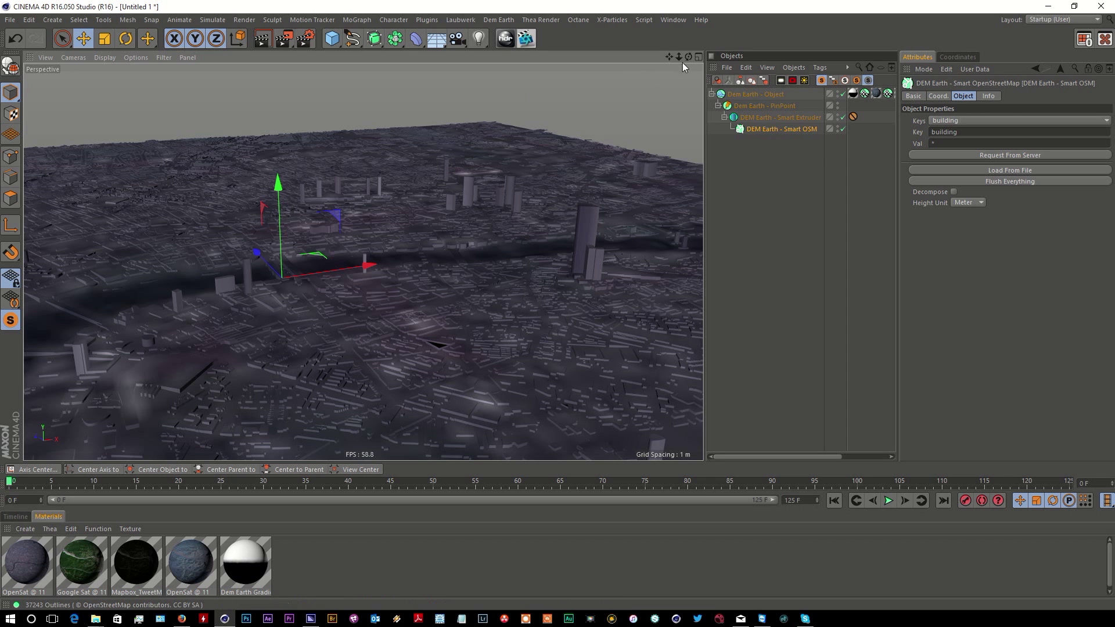
drag(670, 54, 500, 51)
drag(689, 57, 611, 107)
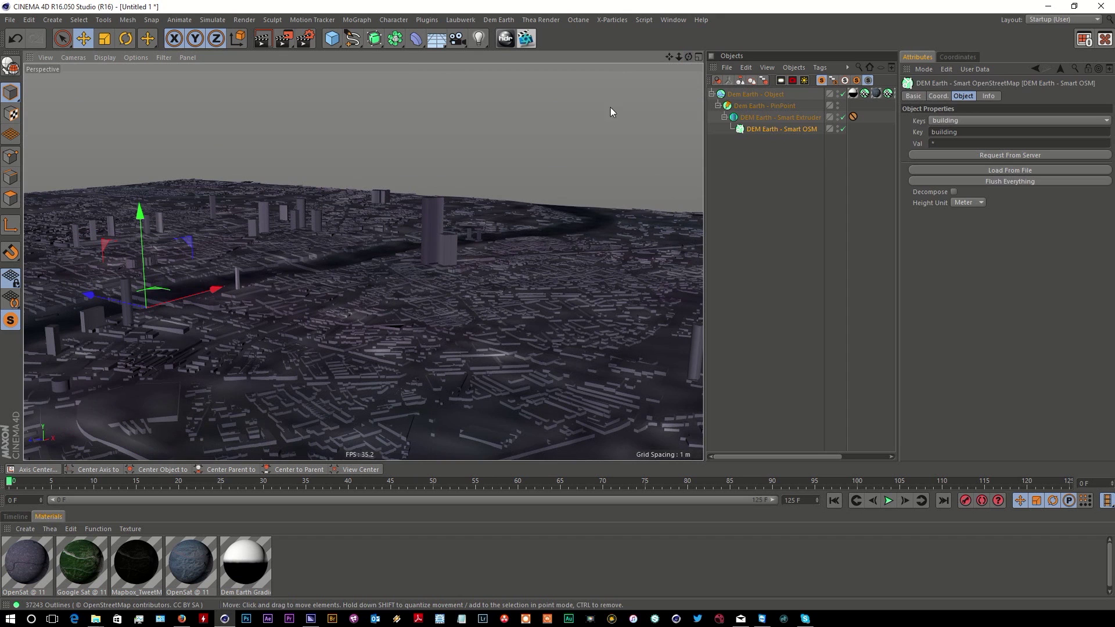
click(610, 118)
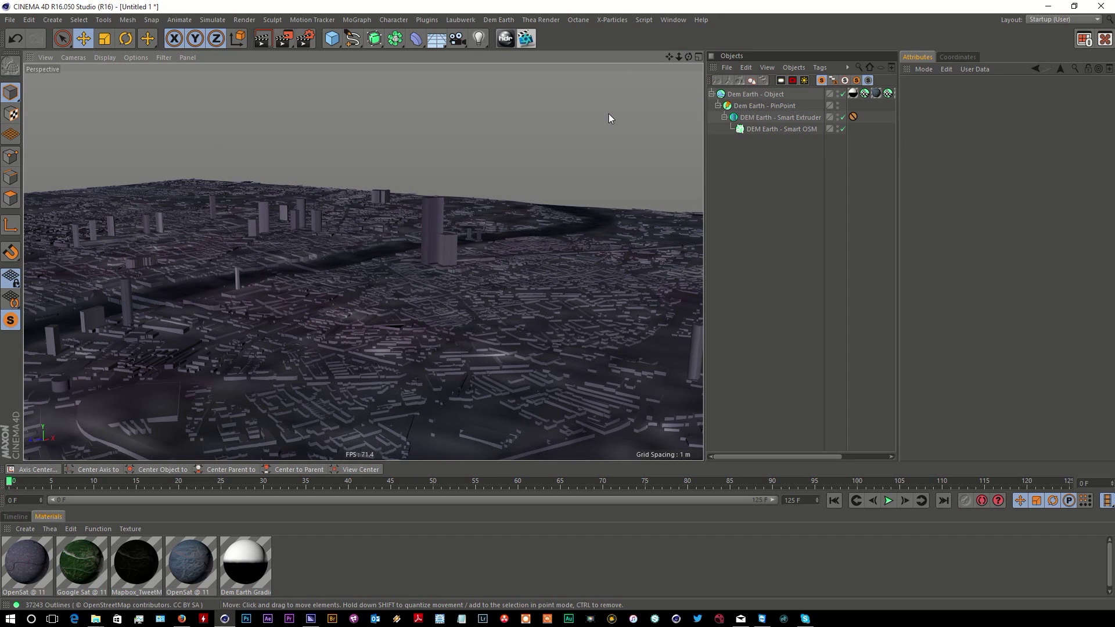